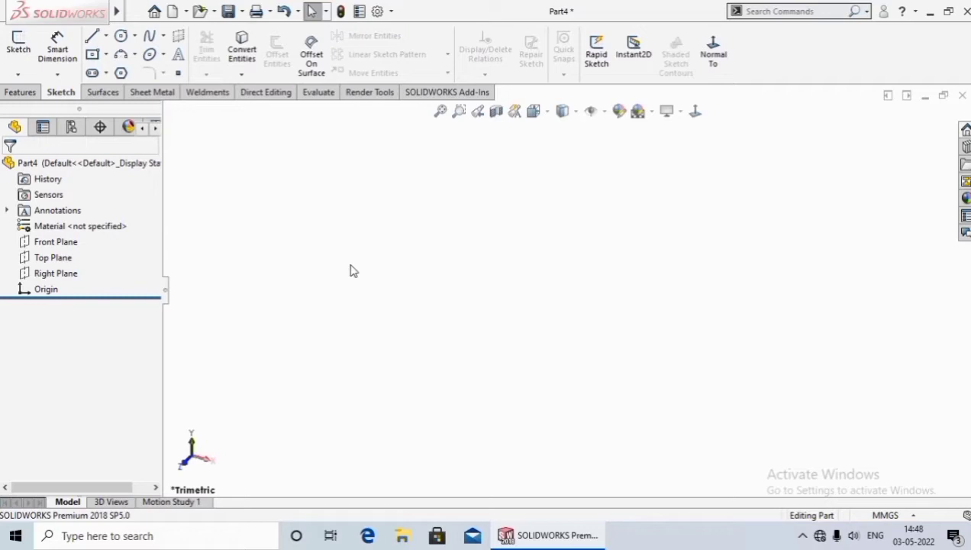
# Step: Start a new sketch on the Top Plane
pyautogui.click(262, 228)
pyautogui.click(62, 259)
pyautogui.rightClick(63, 259)
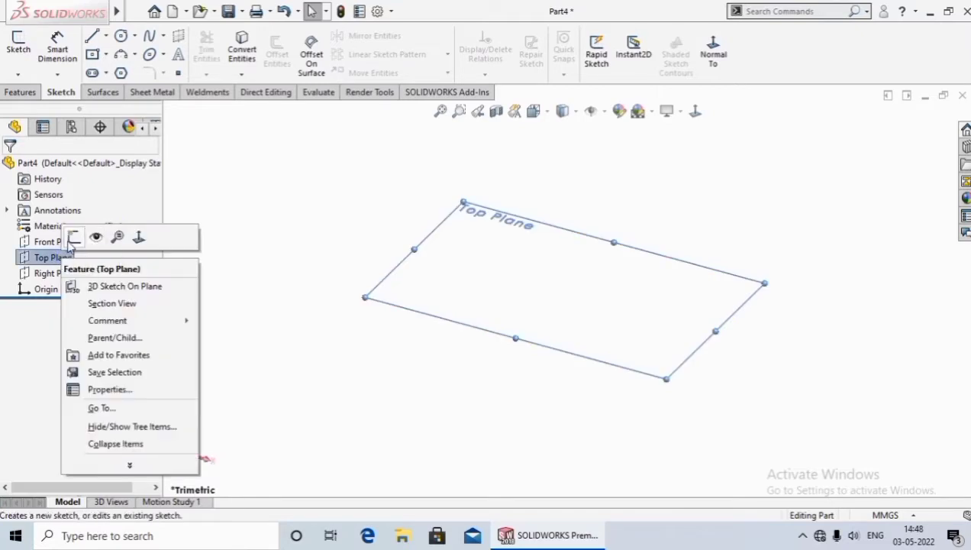
pyautogui.click(74, 239)
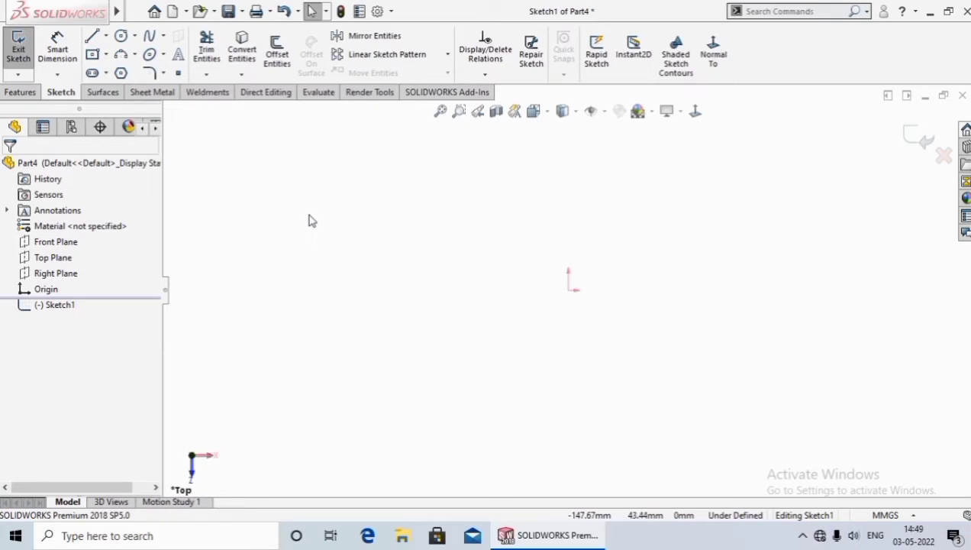
# Step: Draw a centre rectangle from the origin out to a corner point
pyautogui.click(106, 57)
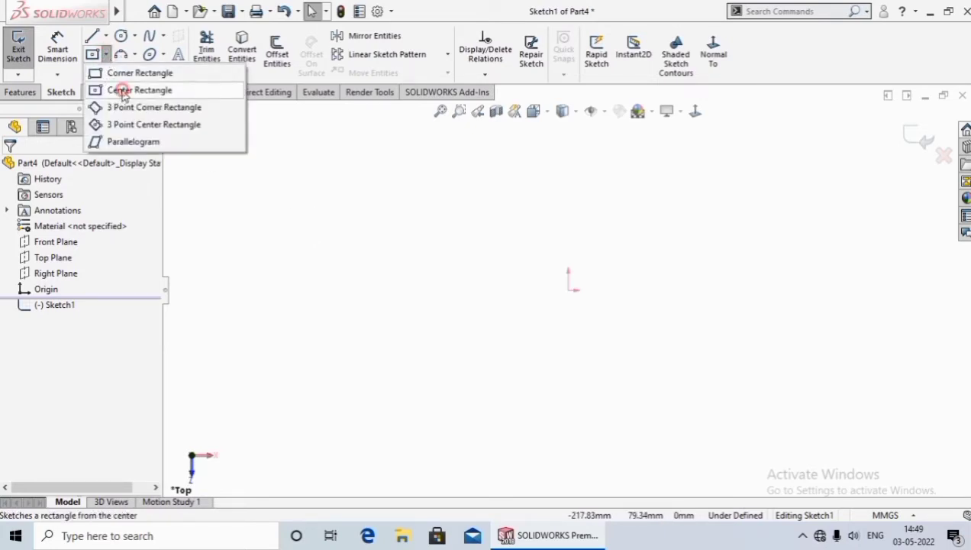
pyautogui.click(126, 90)
pyautogui.click(568, 289)
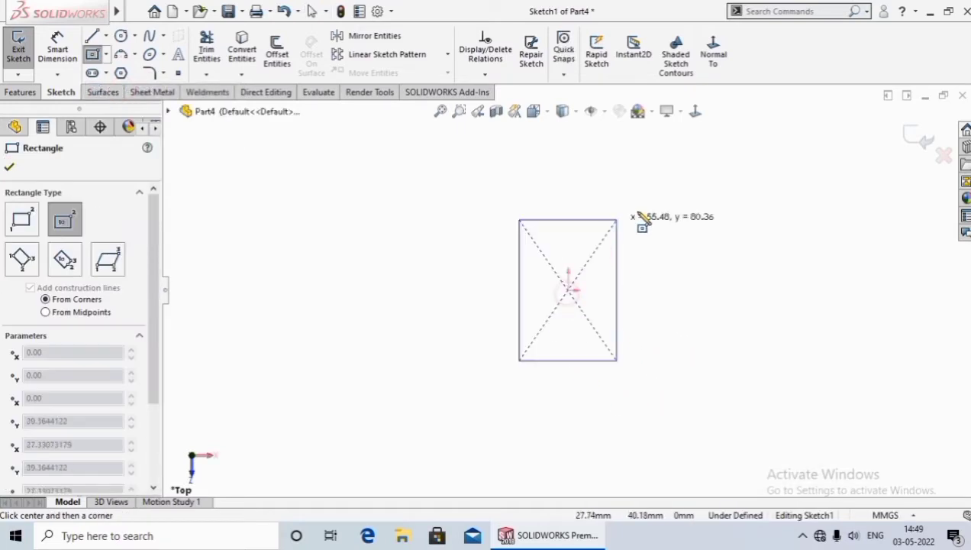
pyautogui.click(691, 191)
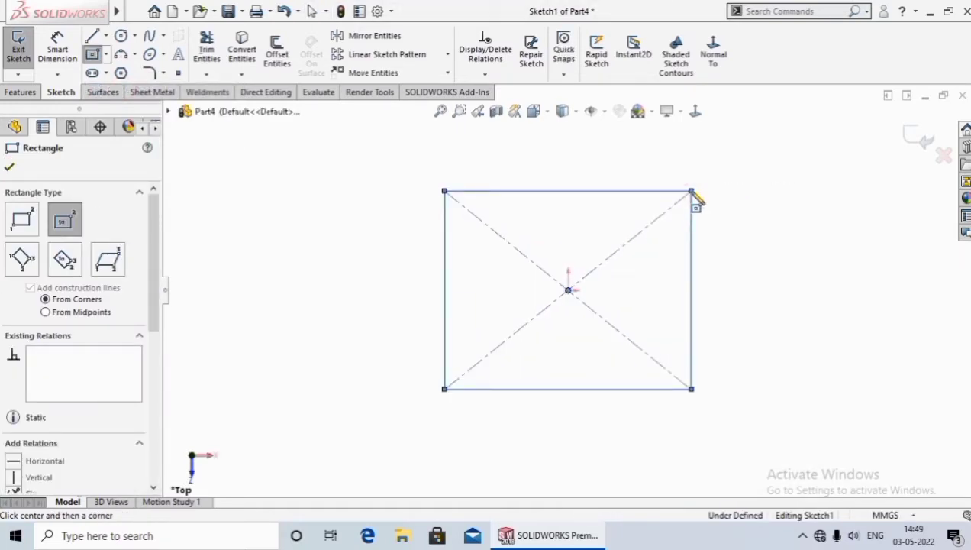
pyautogui.rightClick(692, 194)
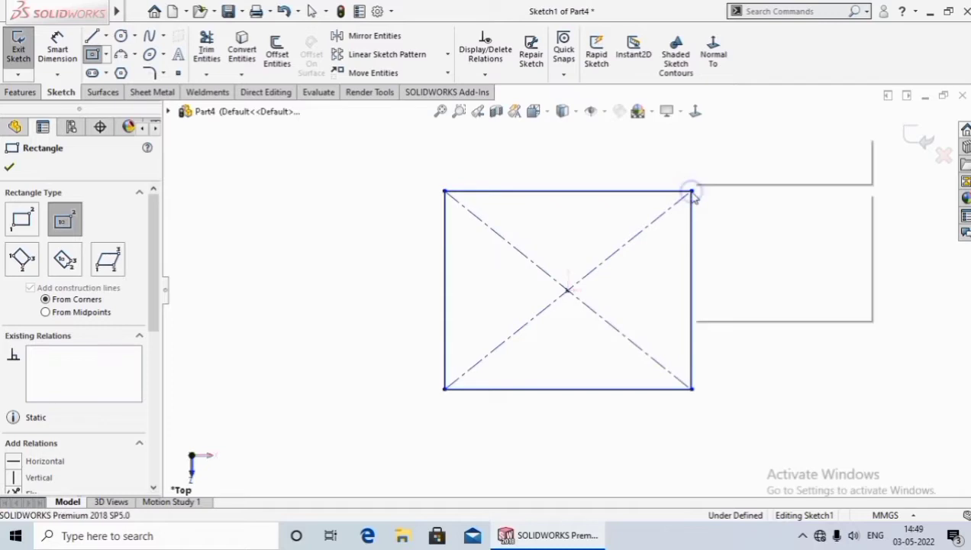
pyautogui.click(727, 206)
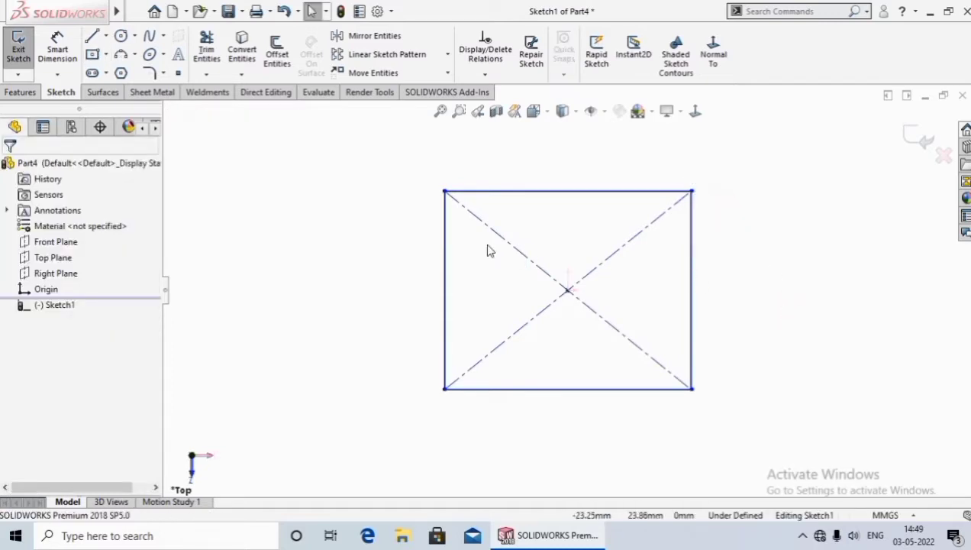
# Step: Extrude the rectangle sketch 40 mm into a solid block as Boss-Extrude1
pyautogui.click(21, 92)
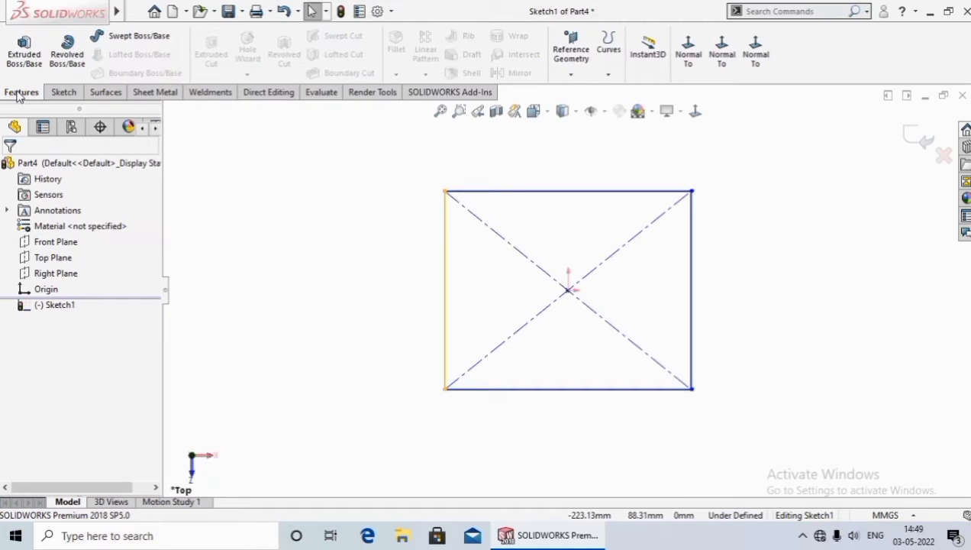
pyautogui.click(24, 59)
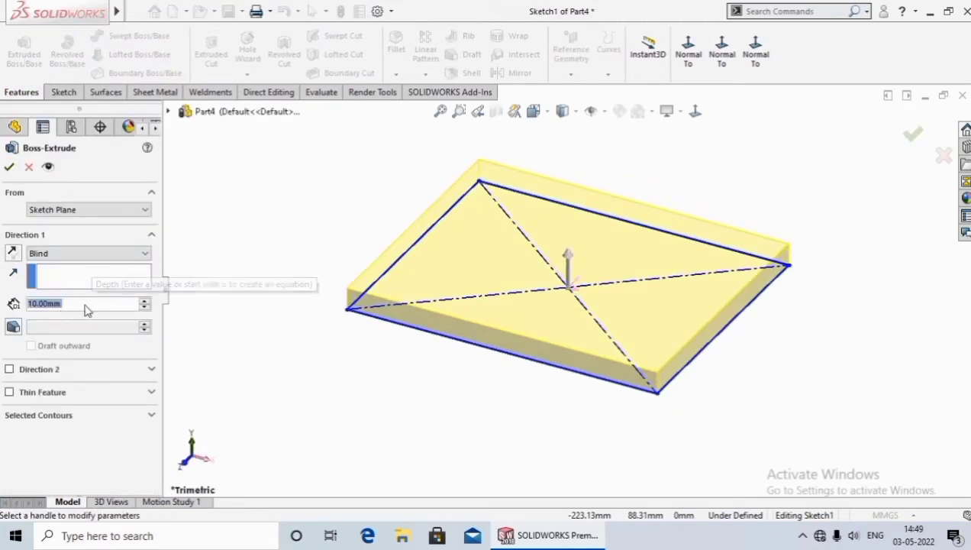
pyautogui.write('4')
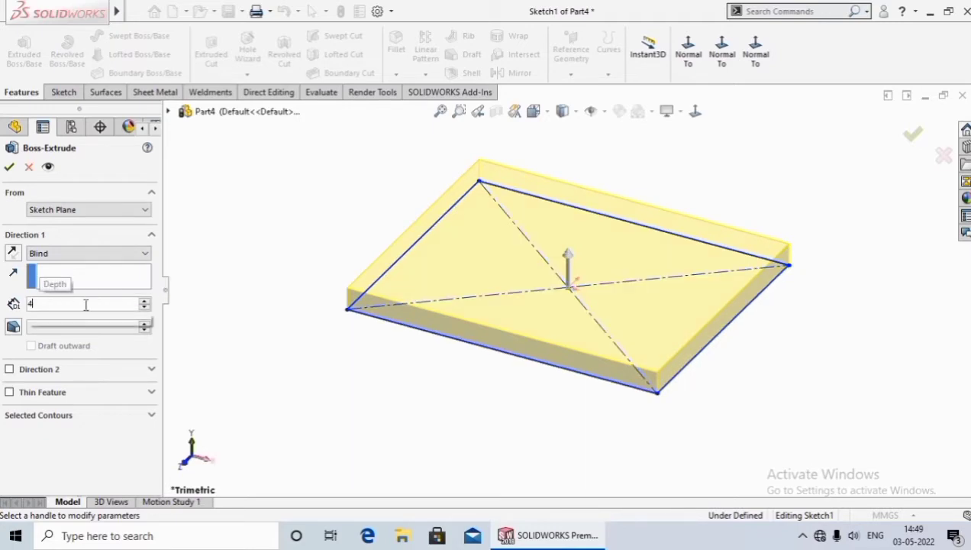
pyautogui.write('0')
pyautogui.press('Return')
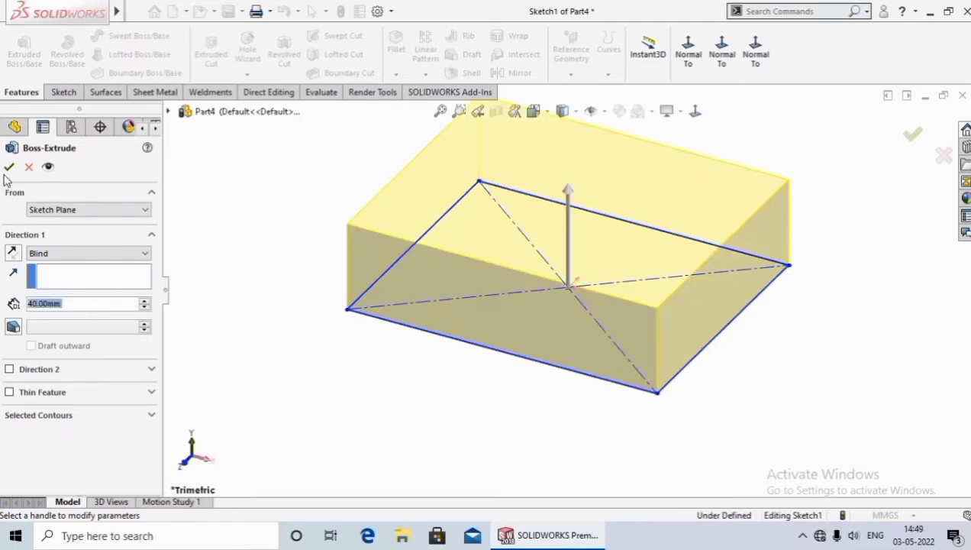
pyautogui.click(9, 167)
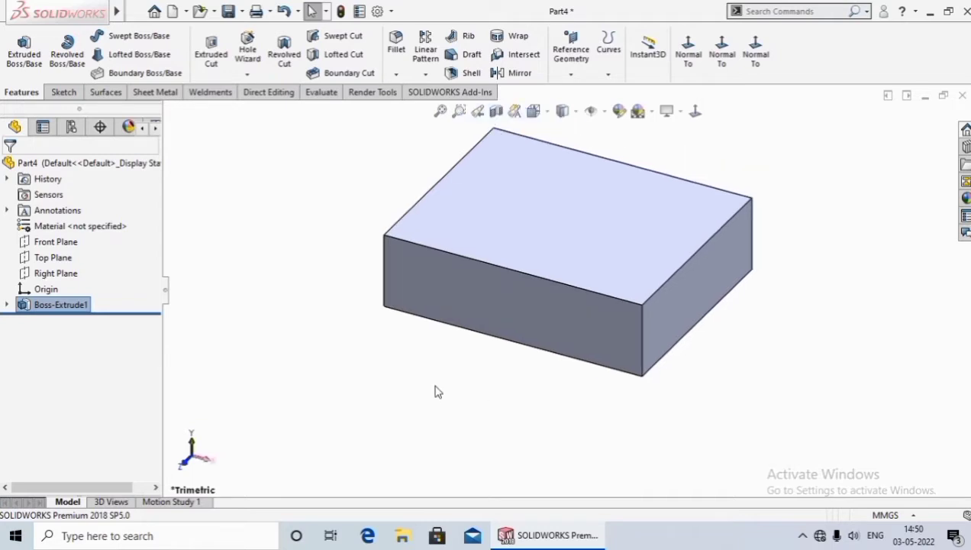
pyautogui.moveTo(434, 393)
pyautogui.mouseDown(button='middle')
pyautogui.moveTo(468, 416)
pyautogui.moveTo(423, 368)
pyautogui.mouseUp(button='middle')
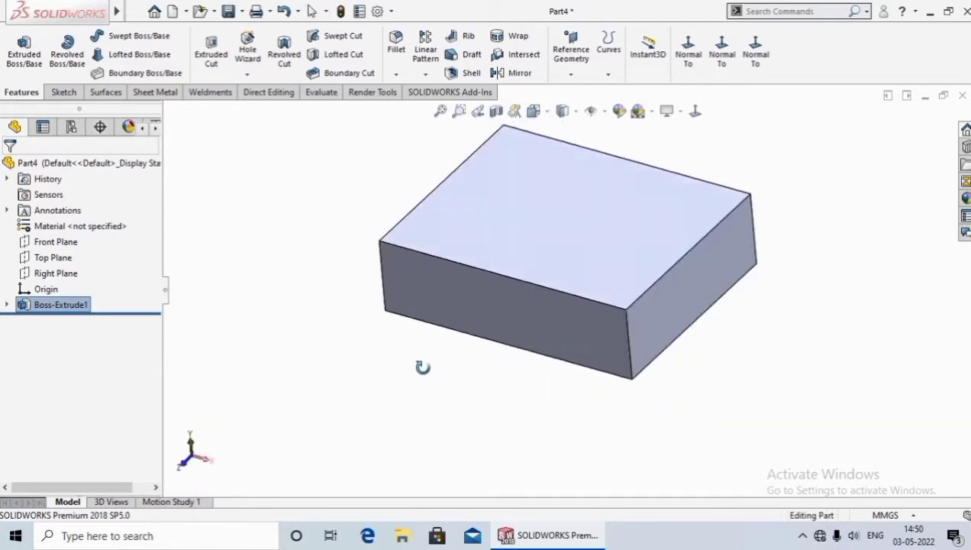
pyautogui.click(562, 217)
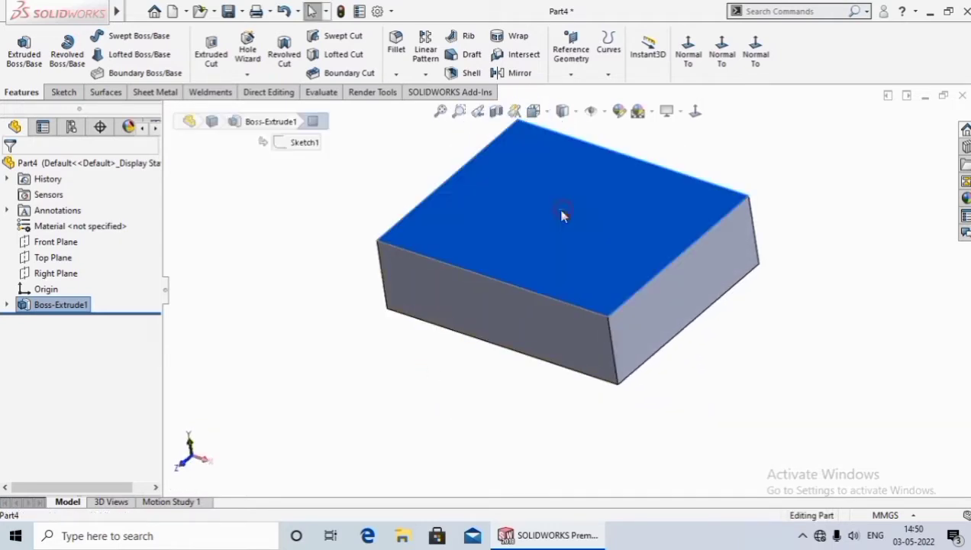
pyautogui.click(558, 339)
pyautogui.click(645, 328)
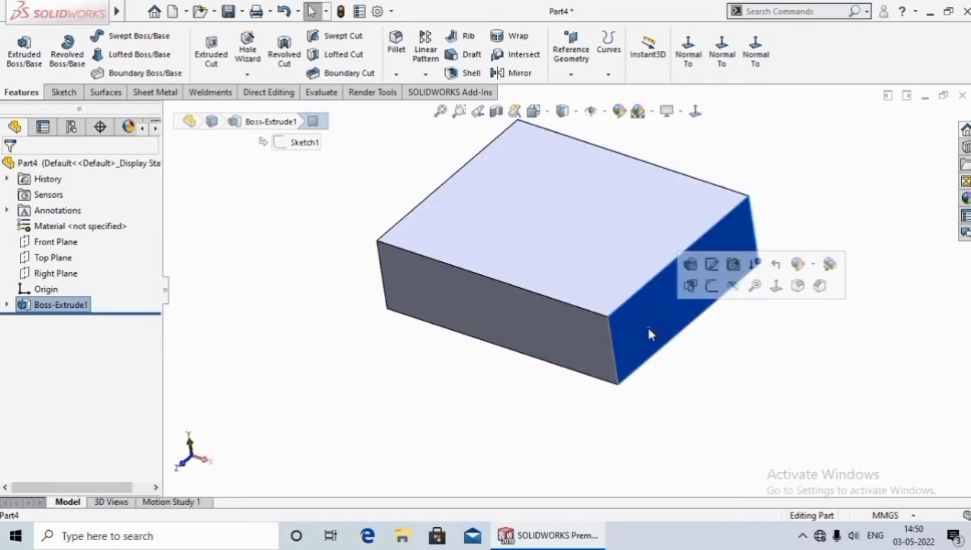
pyautogui.click(238, 383)
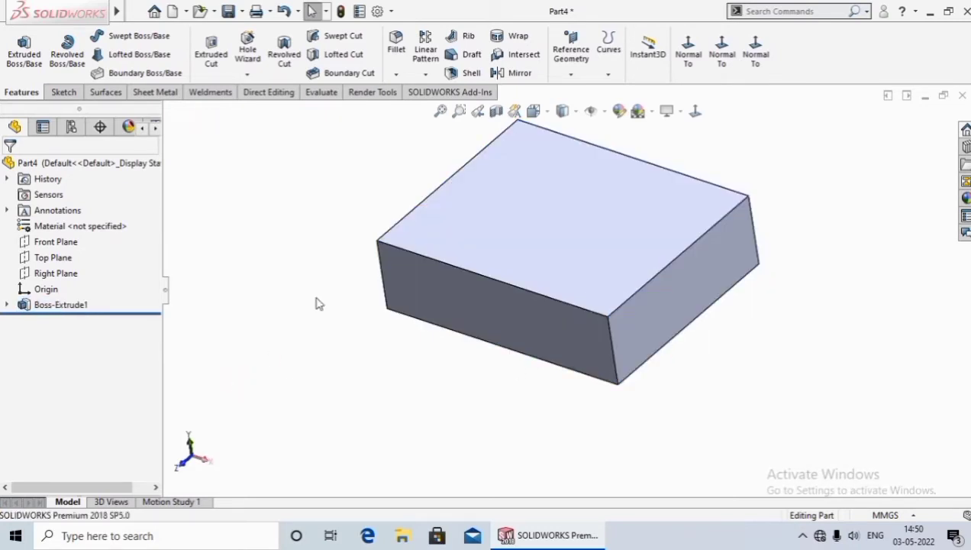
pyautogui.click(52, 244)
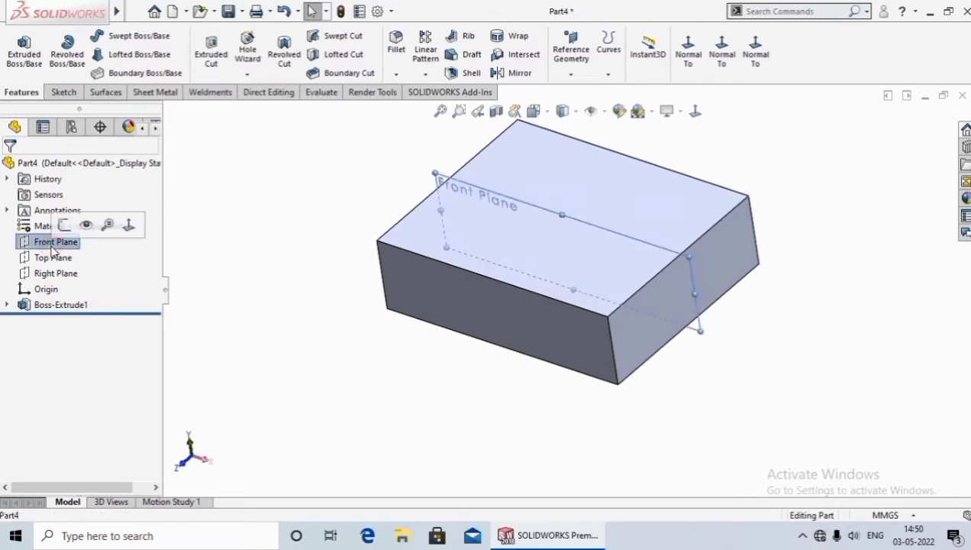
pyautogui.click(53, 259)
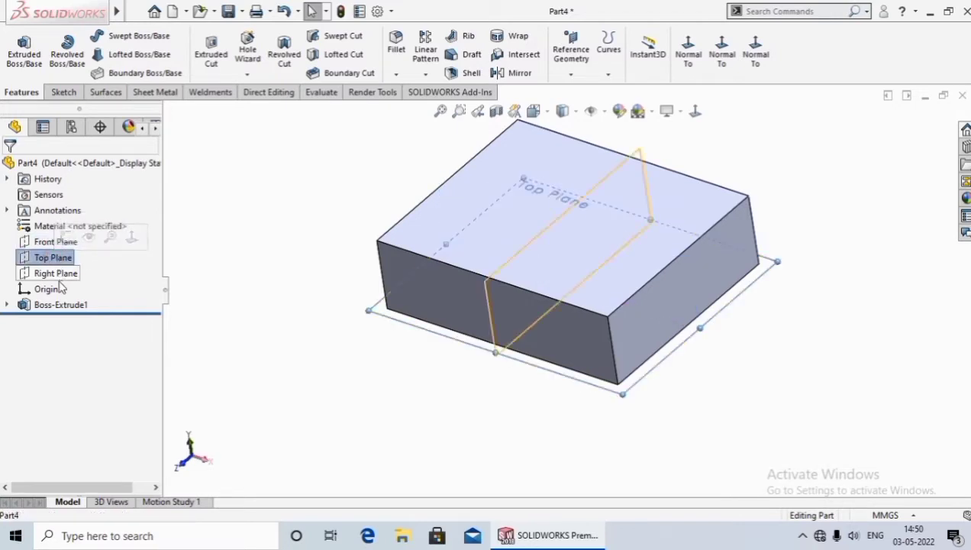
pyautogui.click(57, 274)
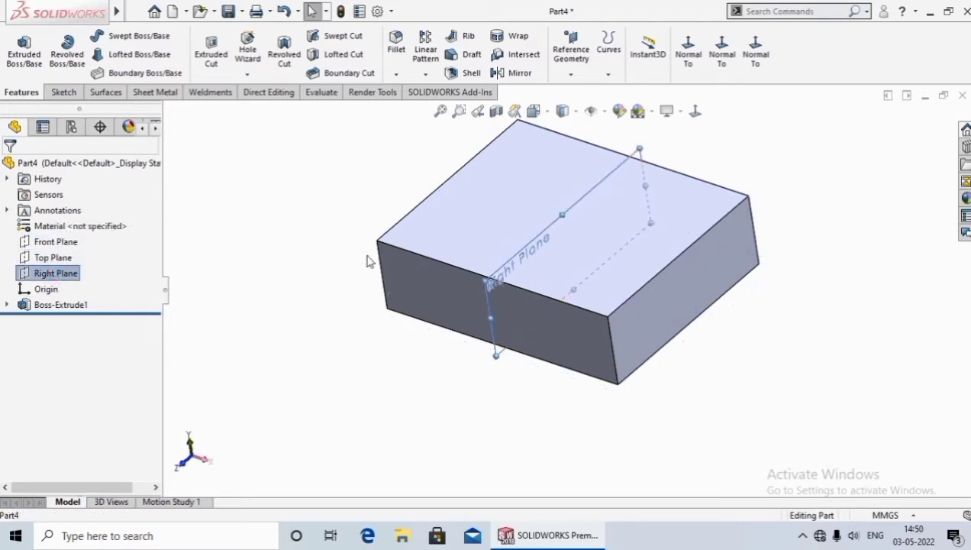
pyautogui.click(288, 278)
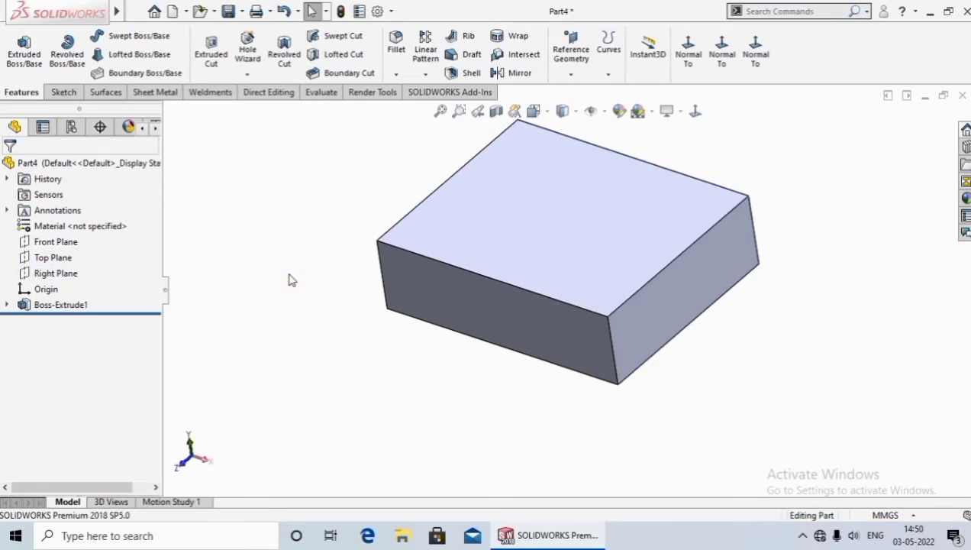
# Step: Start a sketch on the block's top face and view it Normal To
pyautogui.click(508, 228)
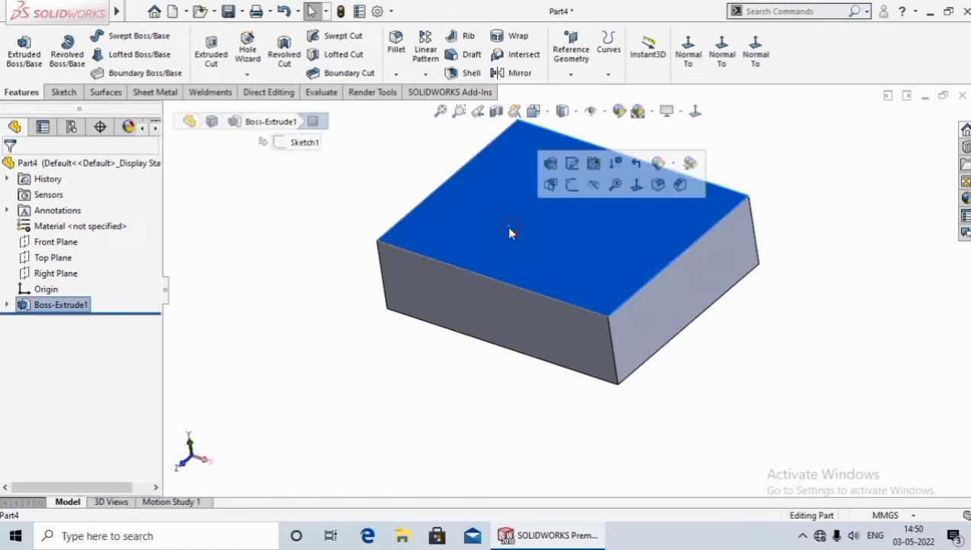
pyautogui.click(573, 186)
pyautogui.click(696, 111)
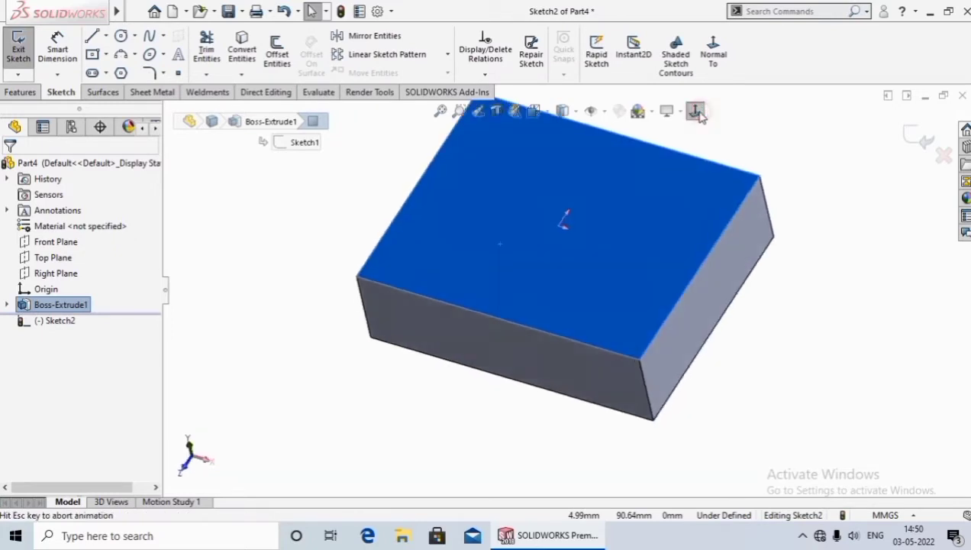
pyautogui.click(845, 381)
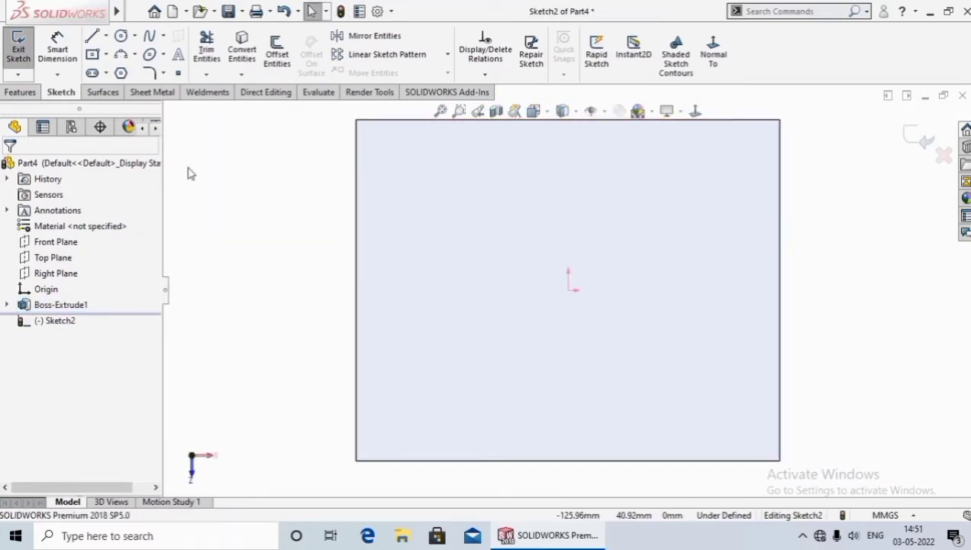
# Step: Draw a circle centred on the origin in the new sketch
pyautogui.click(120, 36)
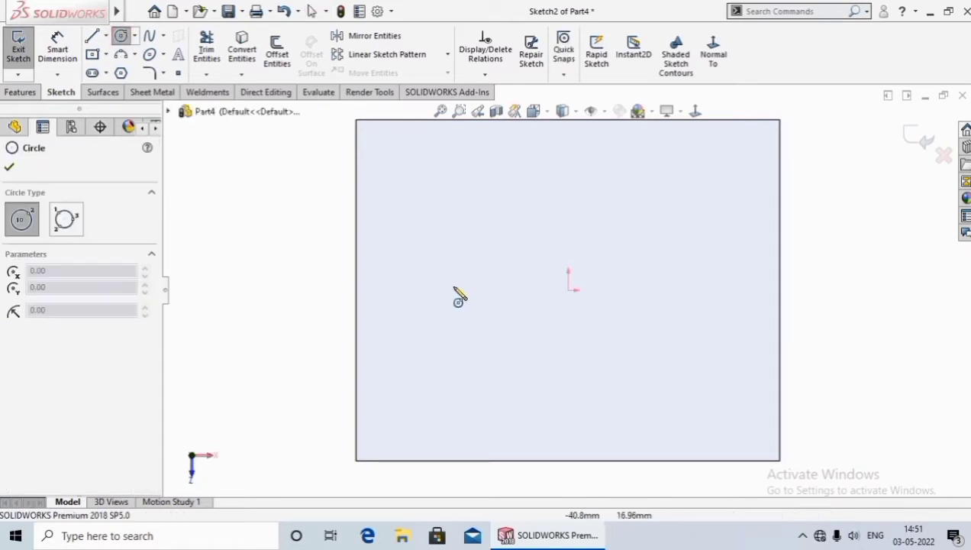
pyautogui.click(569, 291)
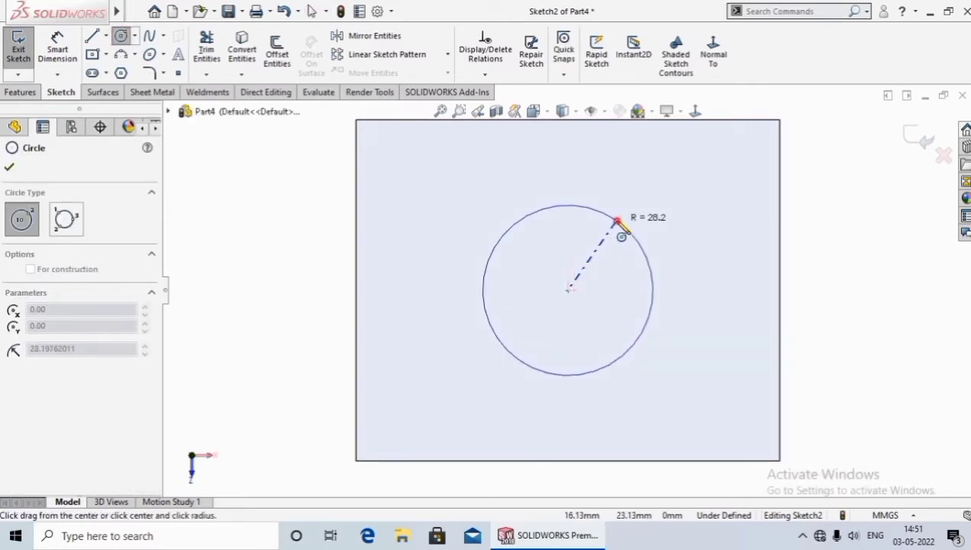
pyautogui.click(627, 229)
pyautogui.rightClick(627, 229)
pyautogui.click(655, 230)
pyautogui.press('Escape')
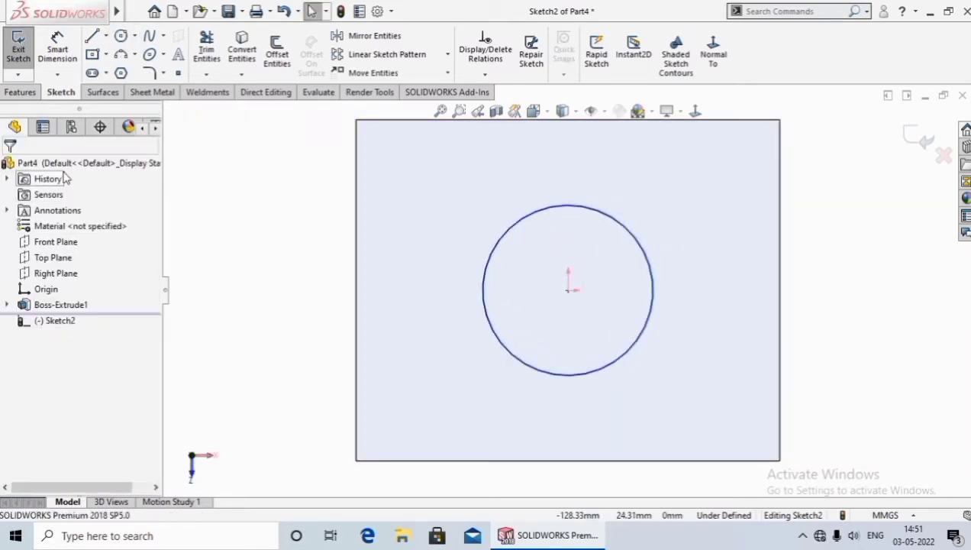
pyautogui.click(14, 93)
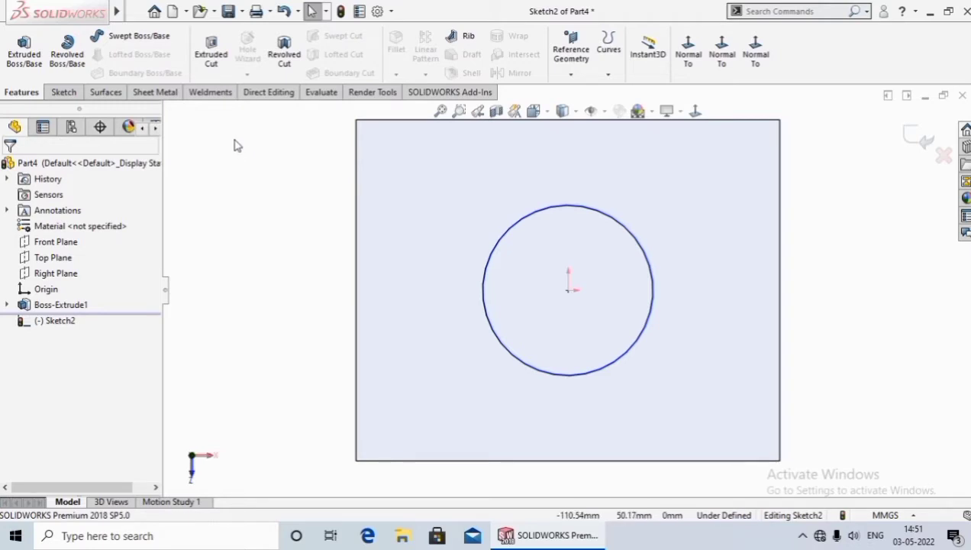
# Step: Cut-extrude the circle Blind to a depth of 20 mm into the block
pyautogui.click(210, 53)
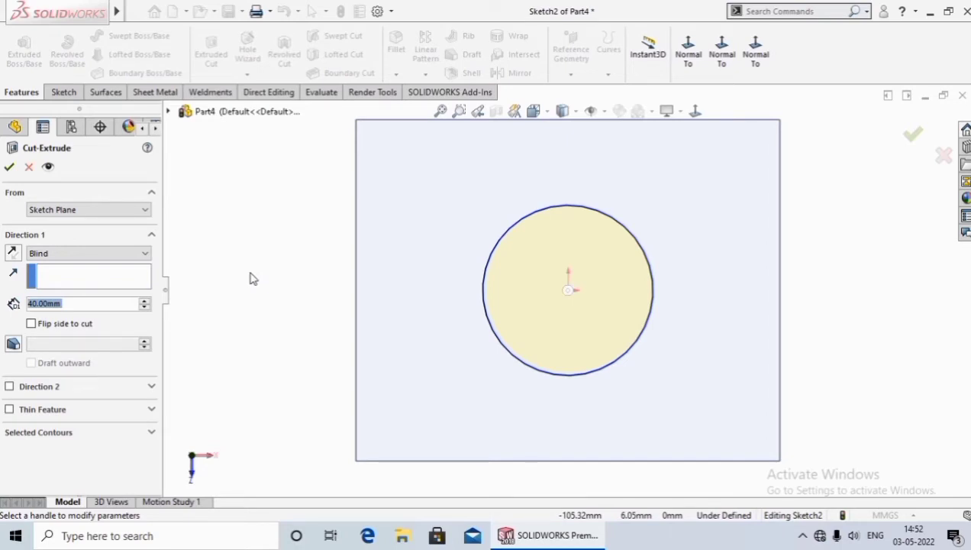
pyautogui.click(146, 260)
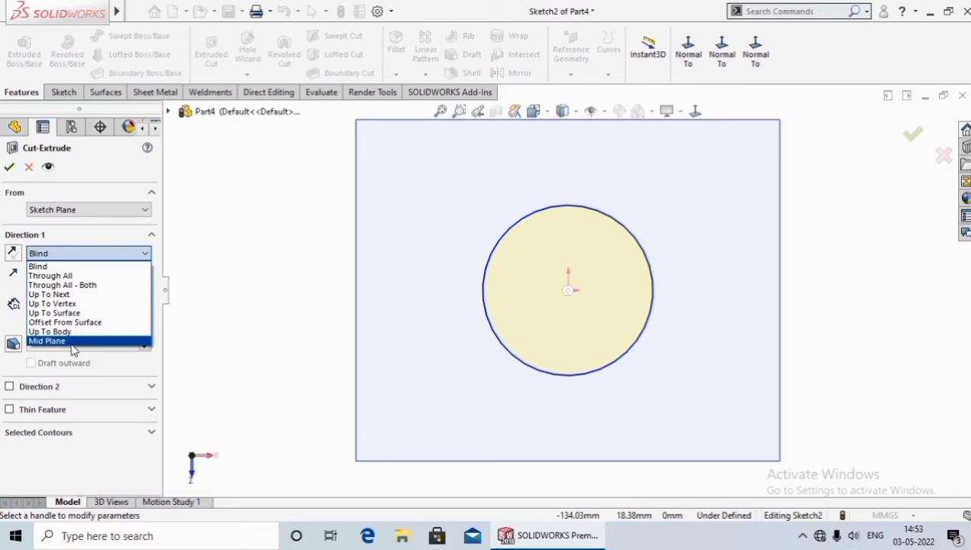
pyautogui.click(83, 268)
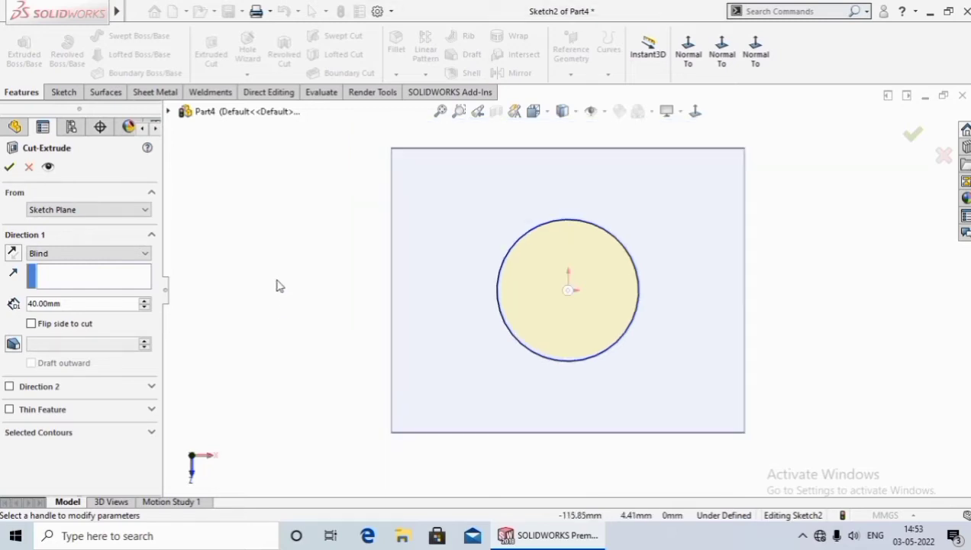
pyautogui.moveTo(277, 284); pyautogui.dragTo(327, 338, button='middle')
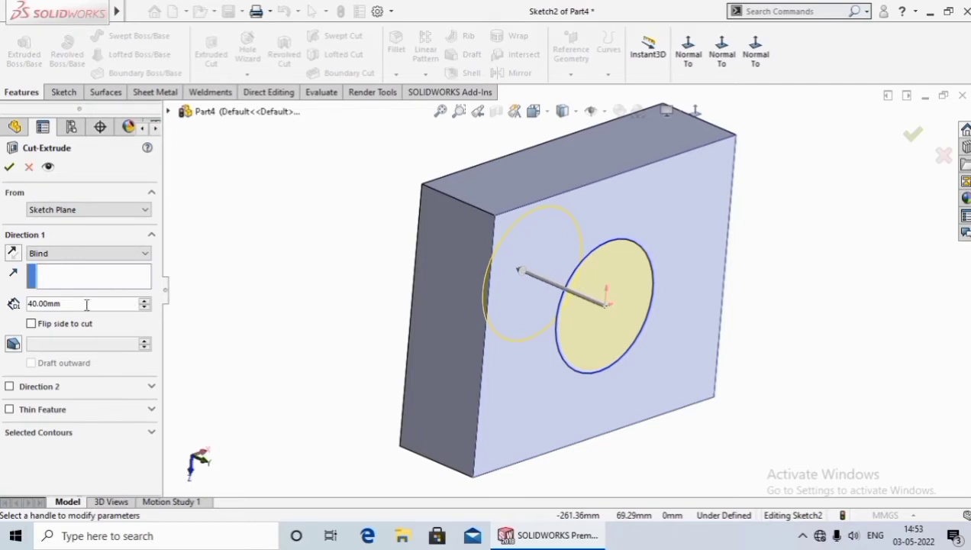
pyautogui.moveTo(58, 304); pyautogui.dragTo(27, 305)
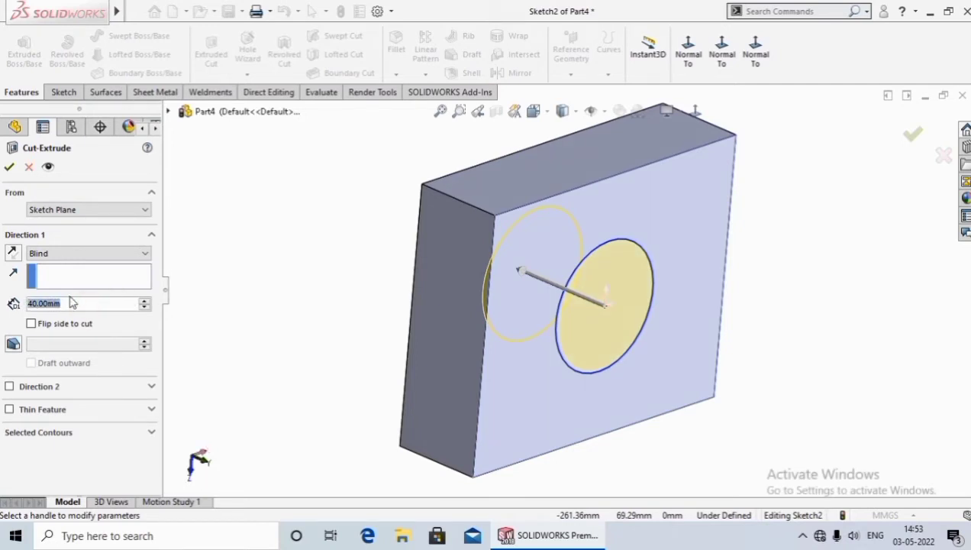
pyautogui.write('20')
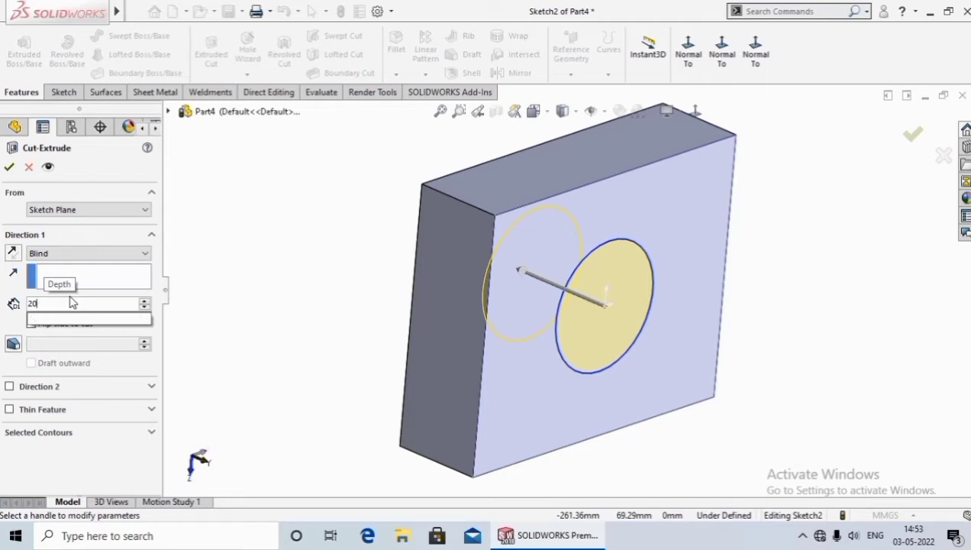
pyautogui.press('Return')
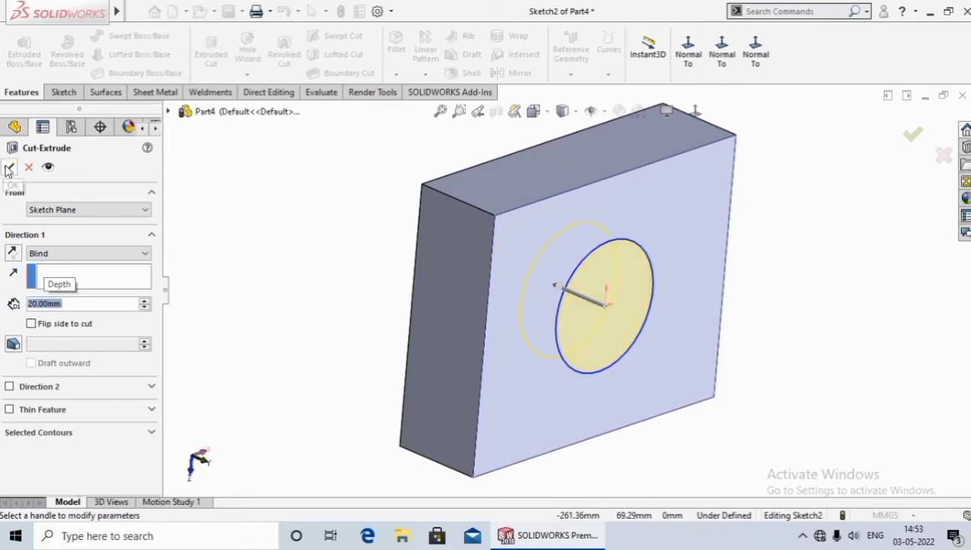
pyautogui.click(9, 167)
pyautogui.click(328, 318)
# Step: Edit Cut-Extrude1 so its end condition is Through All
pyautogui.moveTo(328, 317); pyautogui.dragTo(336, 390, button='middle')
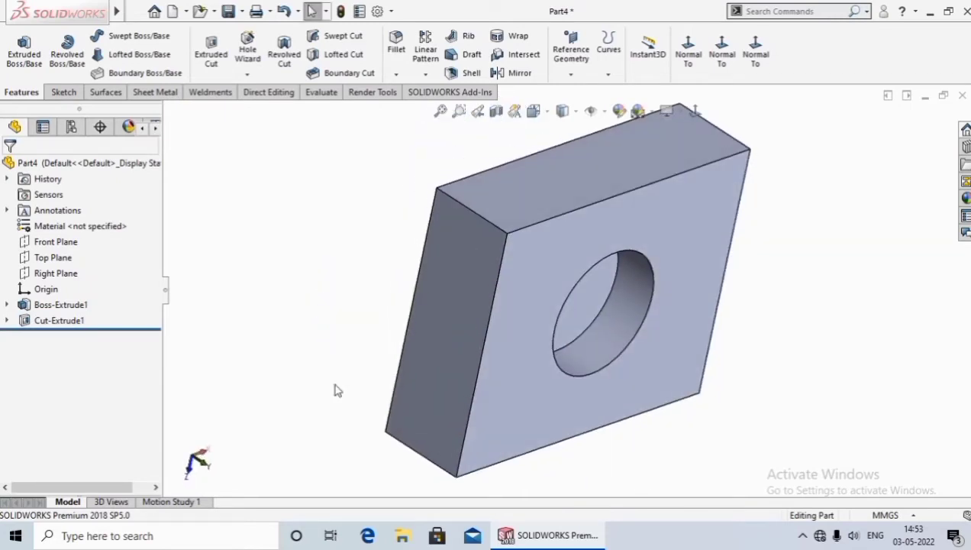
pyautogui.moveTo(321, 364); pyautogui.dragTo(318, 380, button='middle')
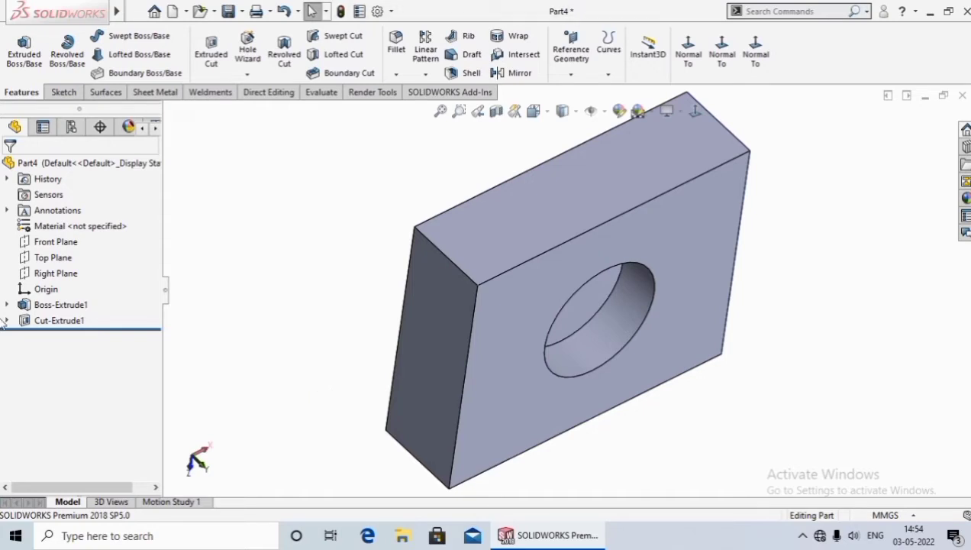
pyautogui.rightClick(64, 324)
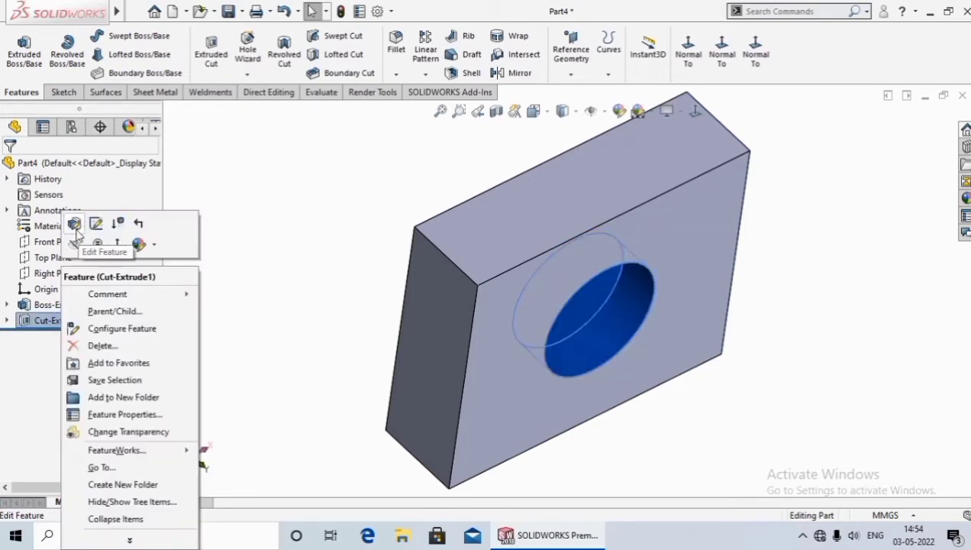
pyautogui.click(77, 229)
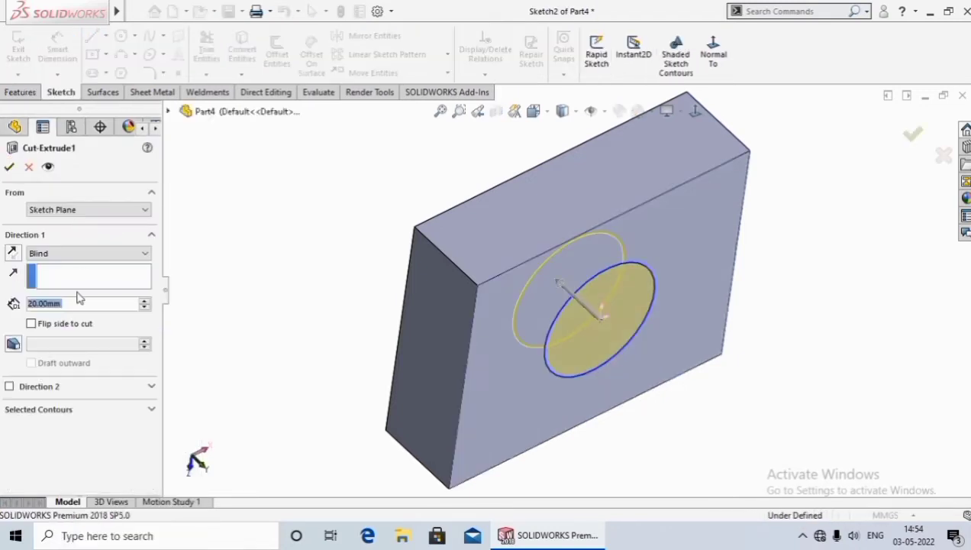
pyautogui.click(105, 257)
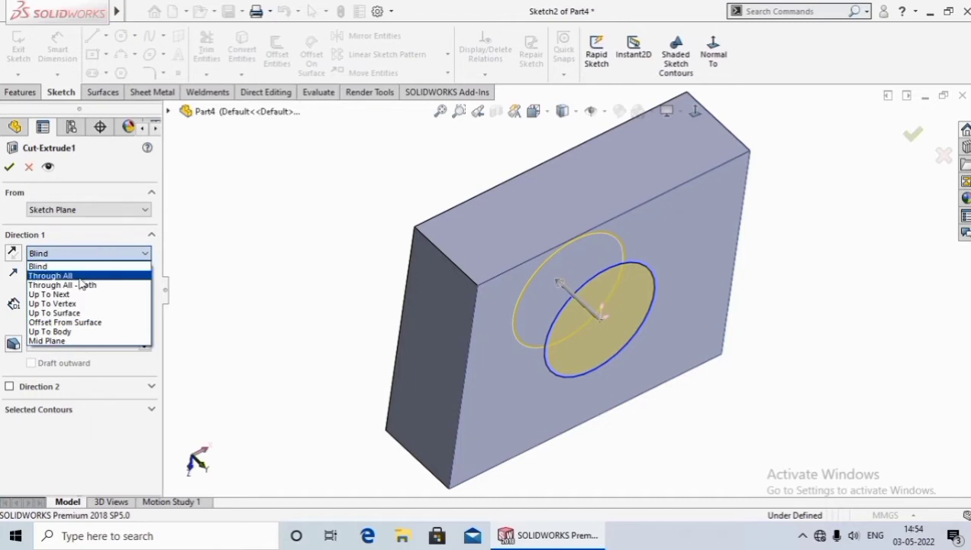
pyautogui.click(76, 272)
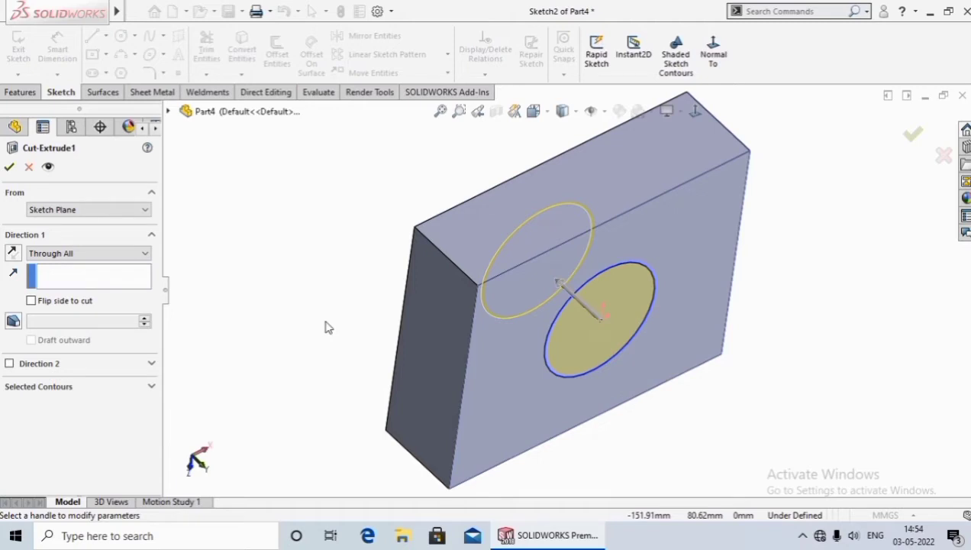
pyautogui.click(9, 168)
pyautogui.moveTo(305, 274)
pyautogui.mouseDown(button='middle')
pyautogui.moveTo(368, 371)
pyautogui.moveTo(311, 265)
pyautogui.moveTo(344, 351)
pyautogui.moveTo(276, 189)
pyautogui.moveTo(304, 278)
pyautogui.mouseUp(button='middle')
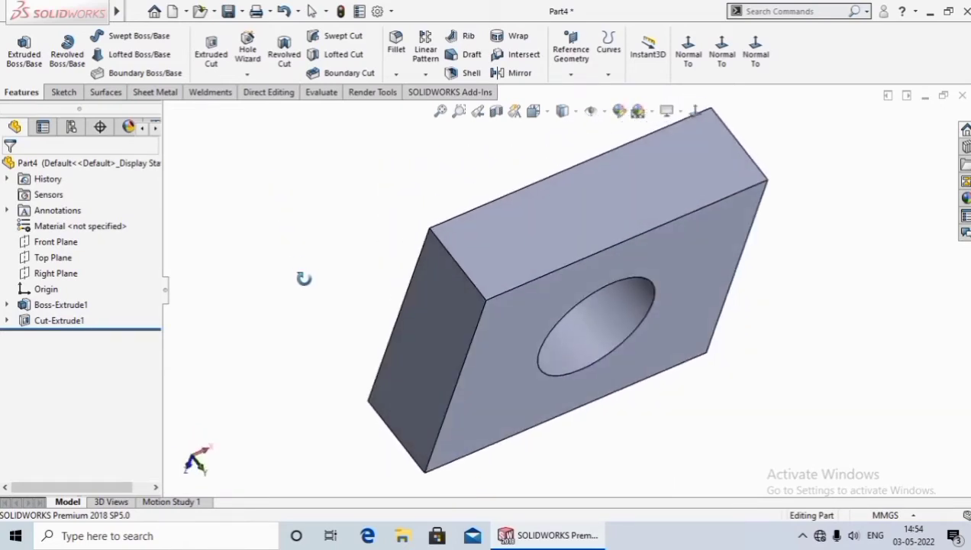
# Step: Edit Cut-Extrude1 to use the Through All - Both end condition
pyautogui.rightClick(52, 325)
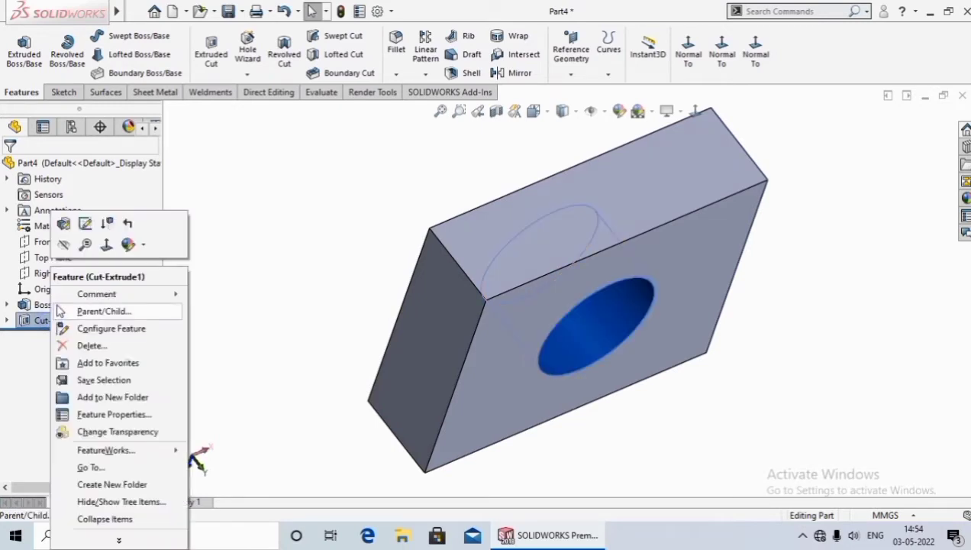
pyautogui.click(69, 224)
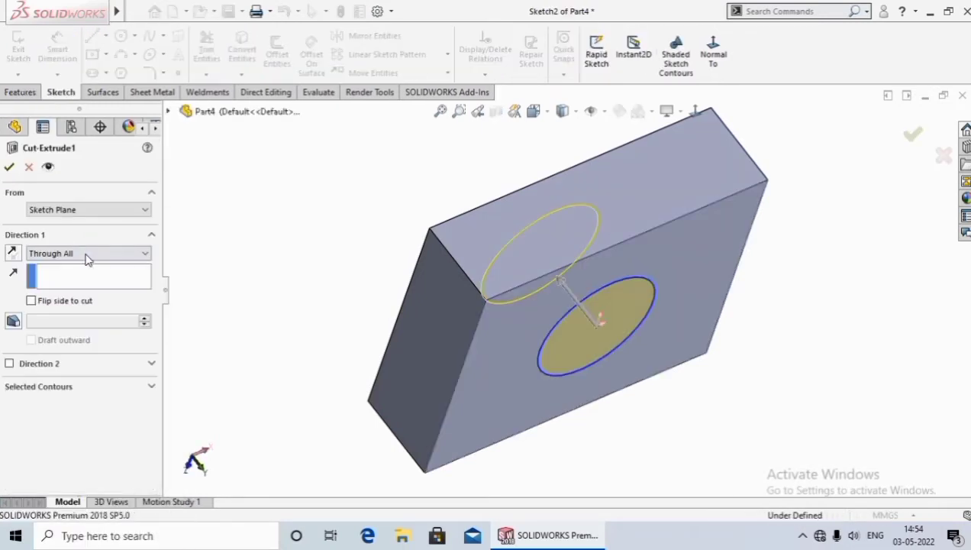
pyautogui.click(101, 253)
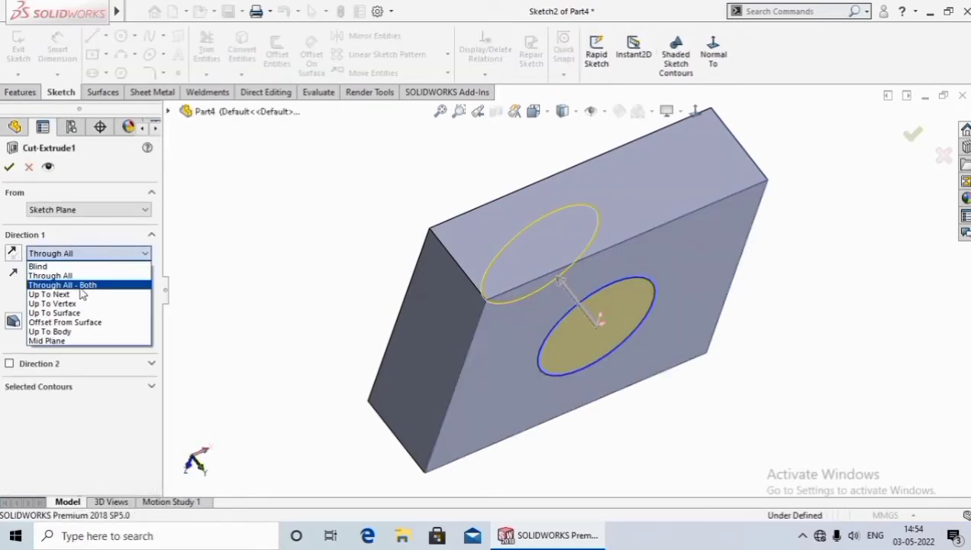
pyautogui.click(76, 284)
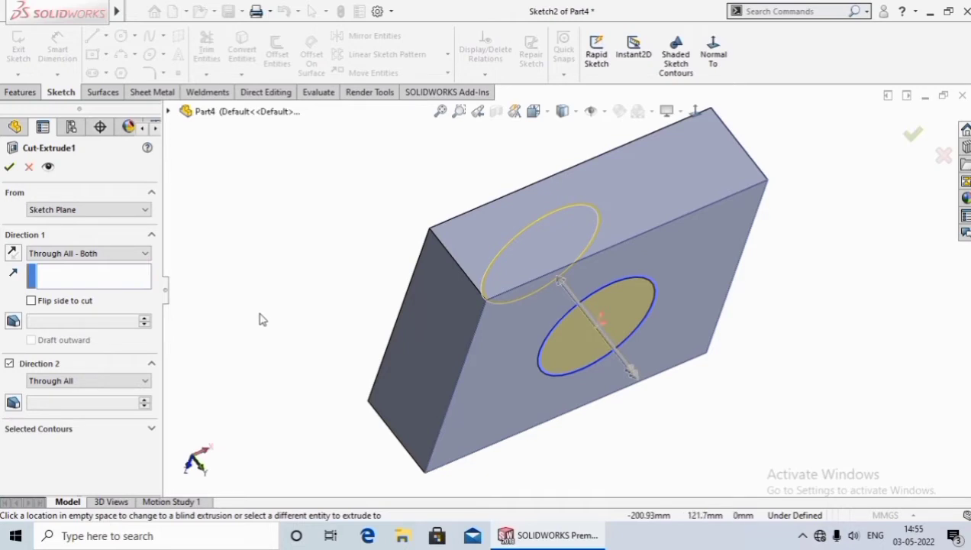
pyautogui.moveTo(260, 318); pyautogui.dragTo(263, 310, button='middle')
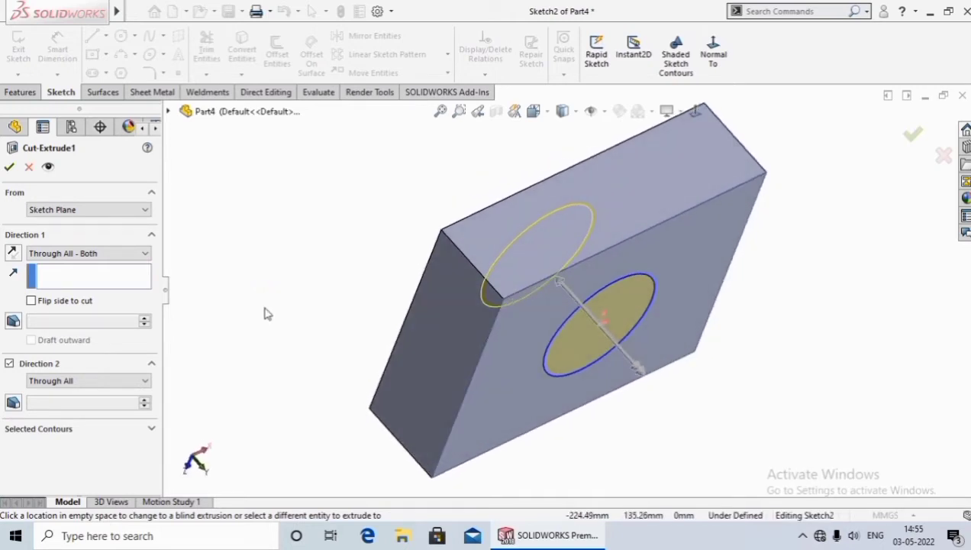
pyautogui.click(9, 167)
pyautogui.moveTo(295, 356)
pyautogui.mouseDown(button='middle')
pyautogui.moveTo(263, 225)
pyautogui.moveTo(275, 267)
pyautogui.moveTo(266, 318)
pyautogui.moveTo(284, 347)
pyautogui.mouseUp(button='middle')
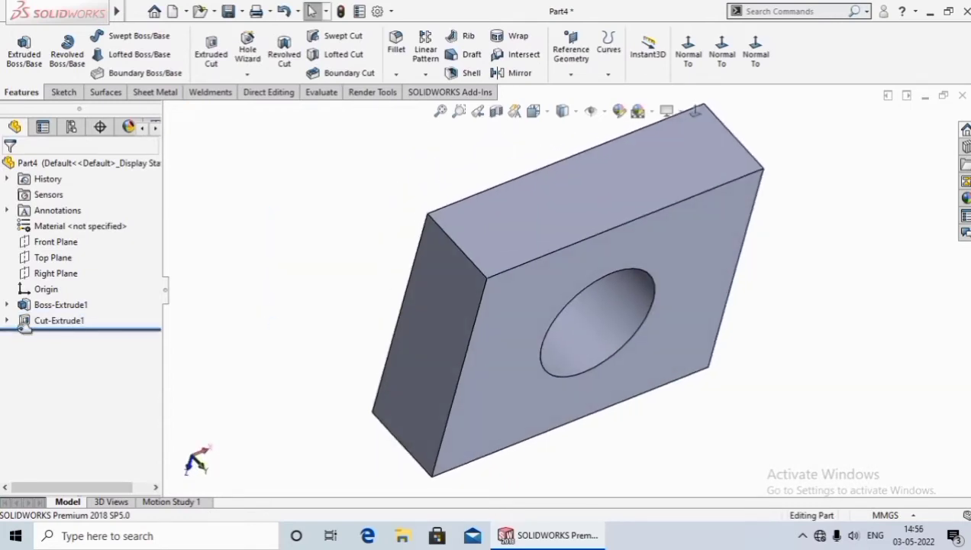
# Step: Change Cut-Extrude1's Direction 1 to Up To Next, limited by the block's top face
pyautogui.rightClick(52, 321)
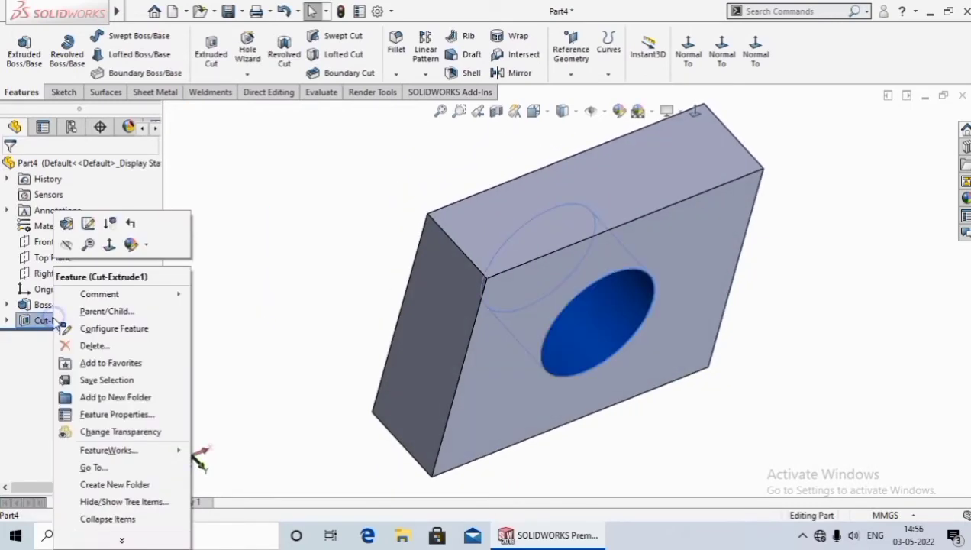
pyautogui.click(67, 226)
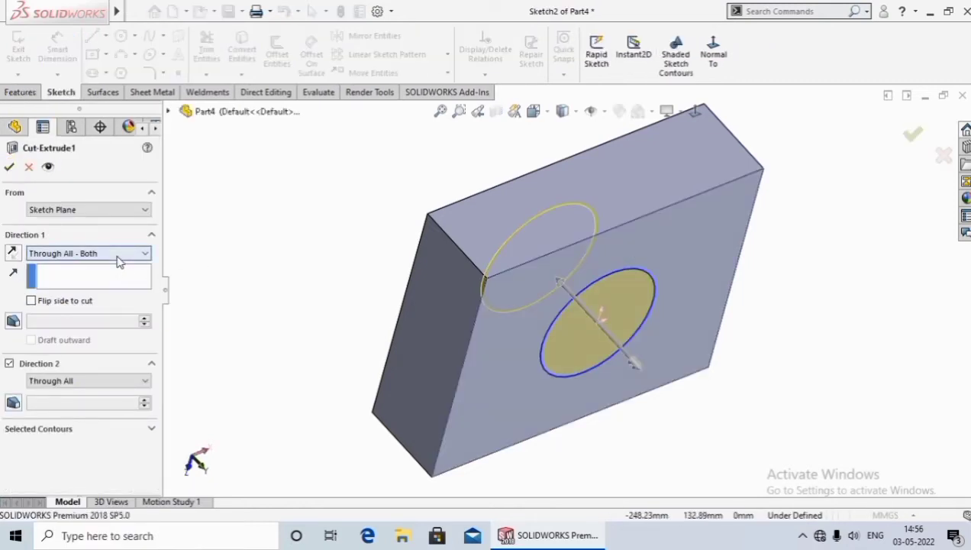
pyautogui.click(121, 253)
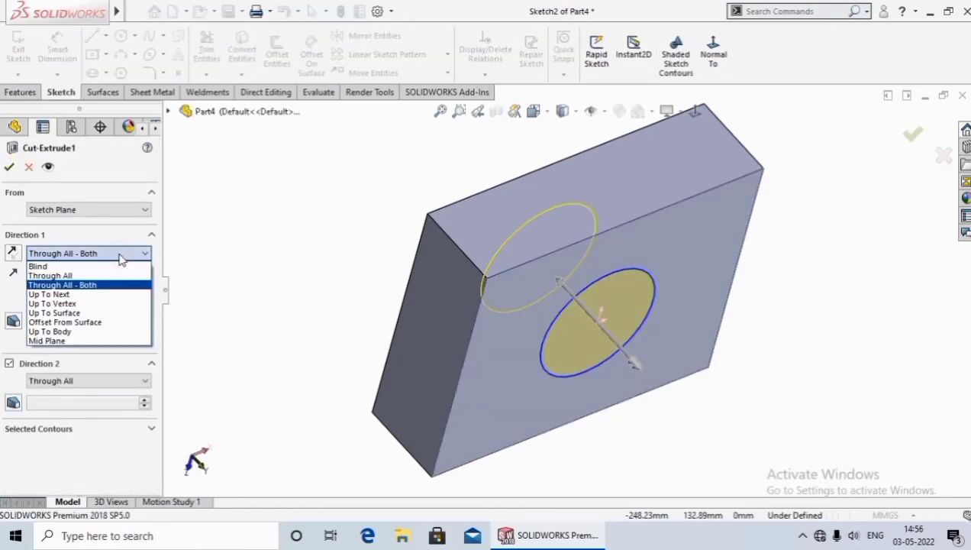
pyautogui.click(100, 296)
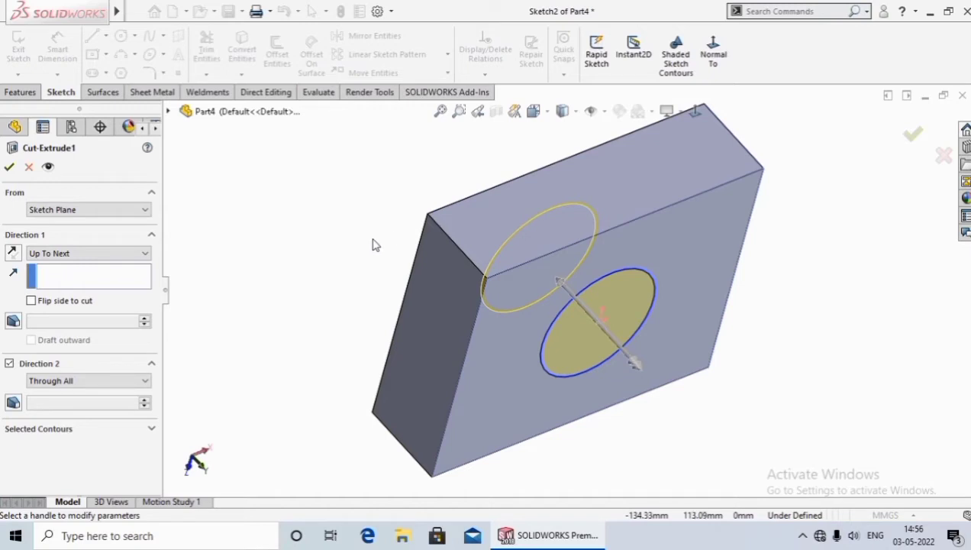
pyautogui.click(119, 279)
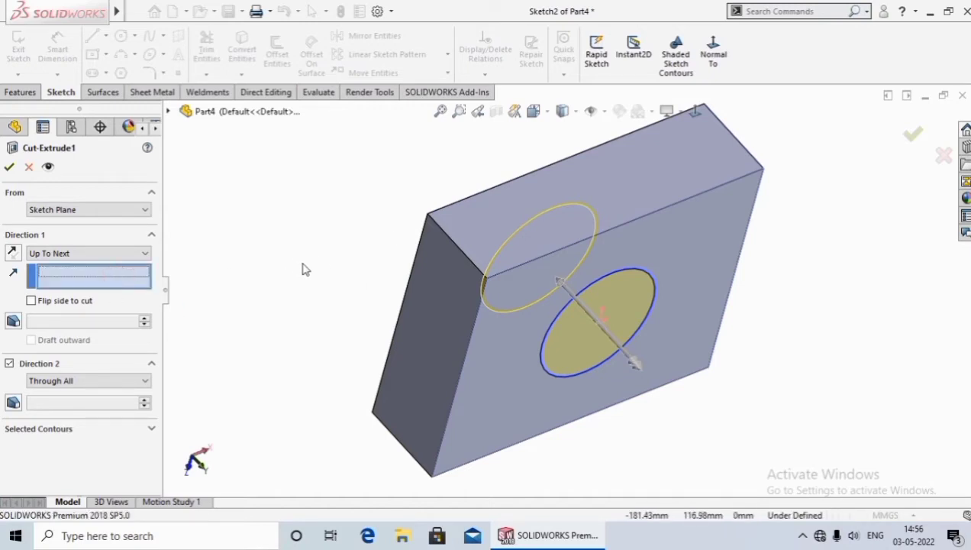
pyautogui.moveTo(303, 269); pyautogui.dragTo(329, 337, button='middle')
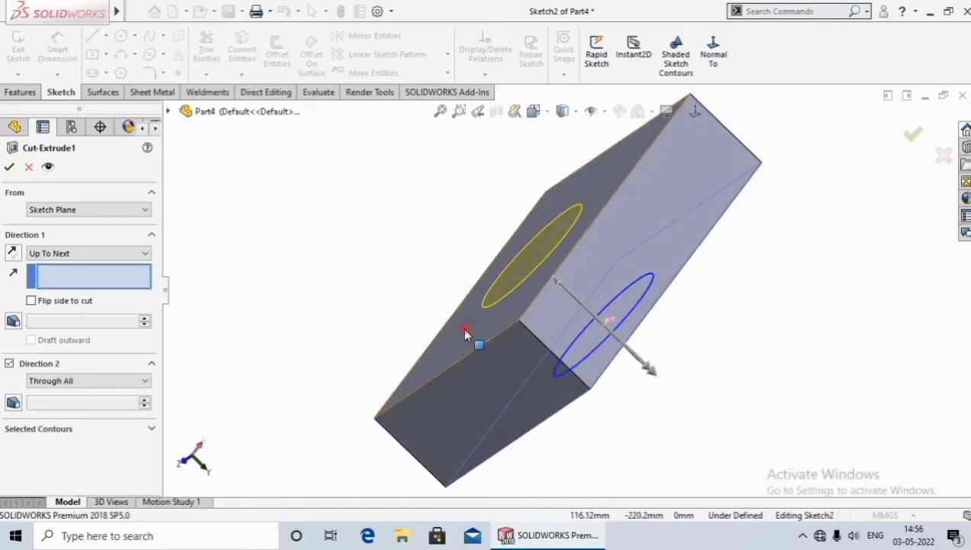
pyautogui.click(465, 333)
pyautogui.click(10, 167)
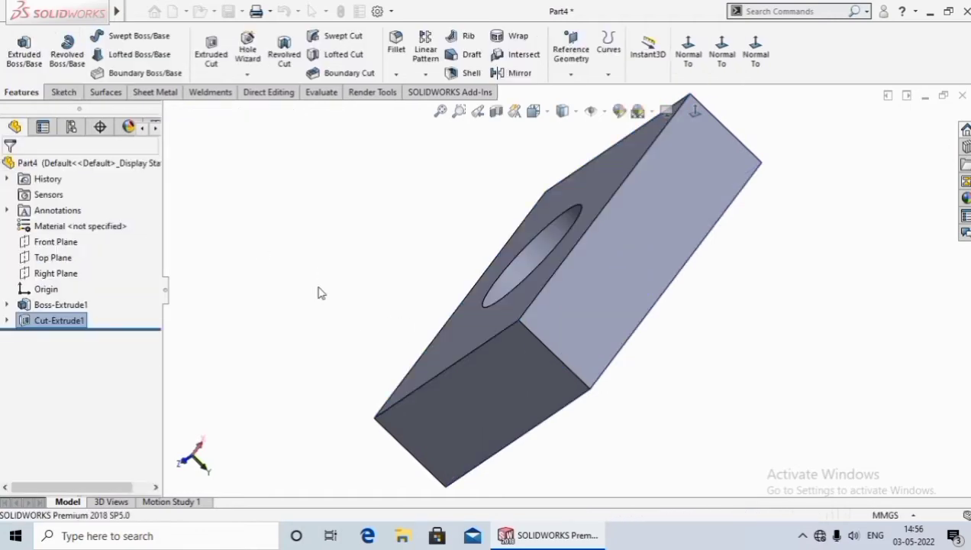
pyautogui.moveTo(310, 354)
pyautogui.mouseDown(button='middle')
pyautogui.moveTo(284, 232)
pyautogui.moveTo(269, 236)
pyautogui.moveTo(269, 251)
pyautogui.mouseUp(button='middle')
# Step: Redefine Cut-Extrude1 to end Up To Vertex at a picked block corner
pyautogui.click(67, 323)
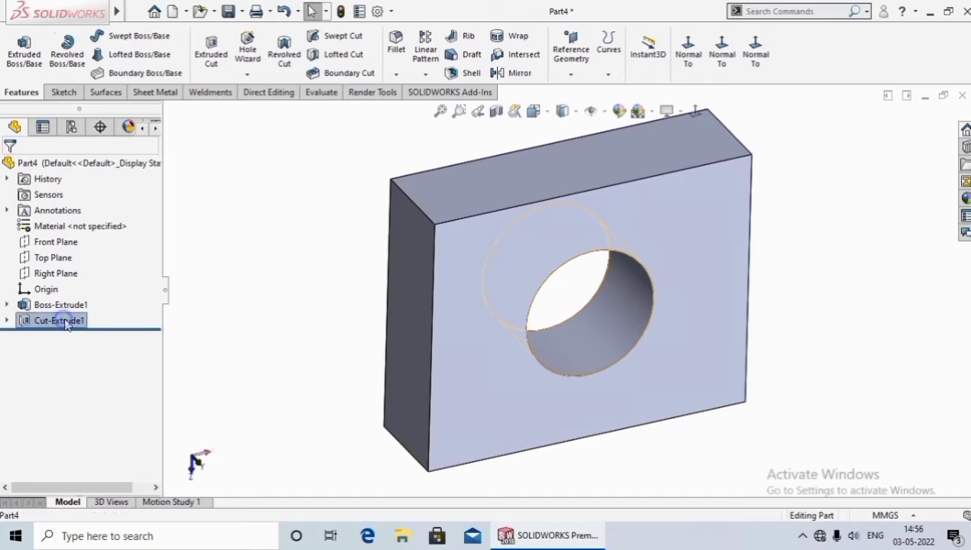
pyautogui.rightClick(66, 323)
pyautogui.click(77, 220)
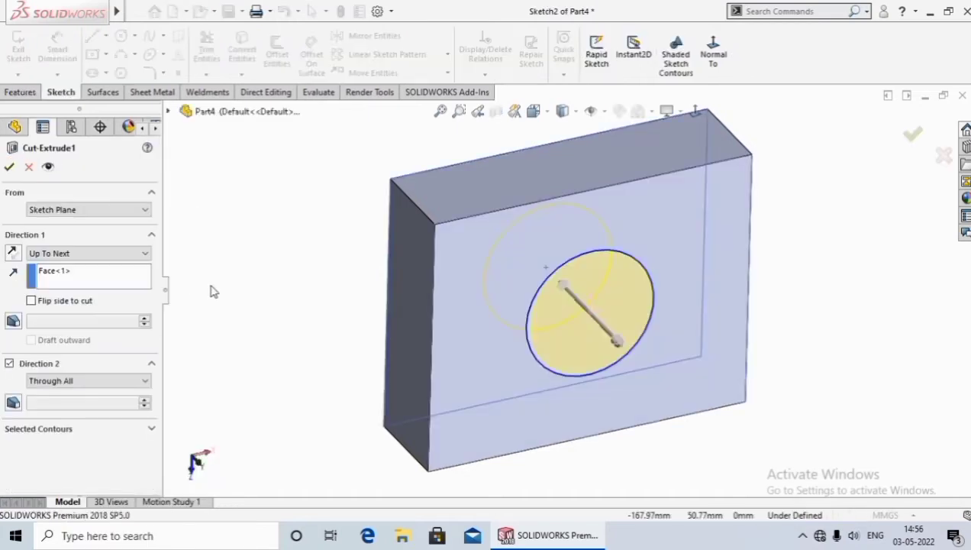
pyautogui.click(96, 258)
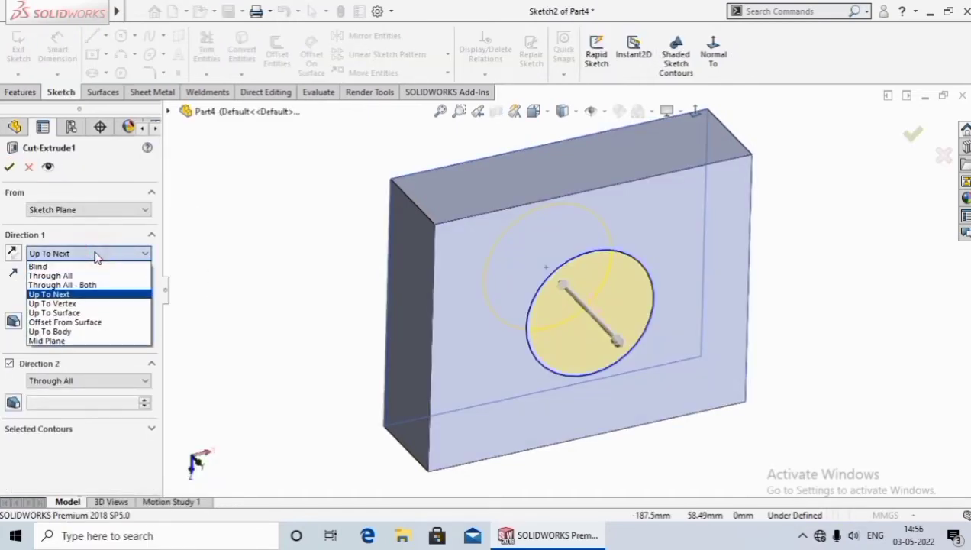
pyautogui.click(61, 304)
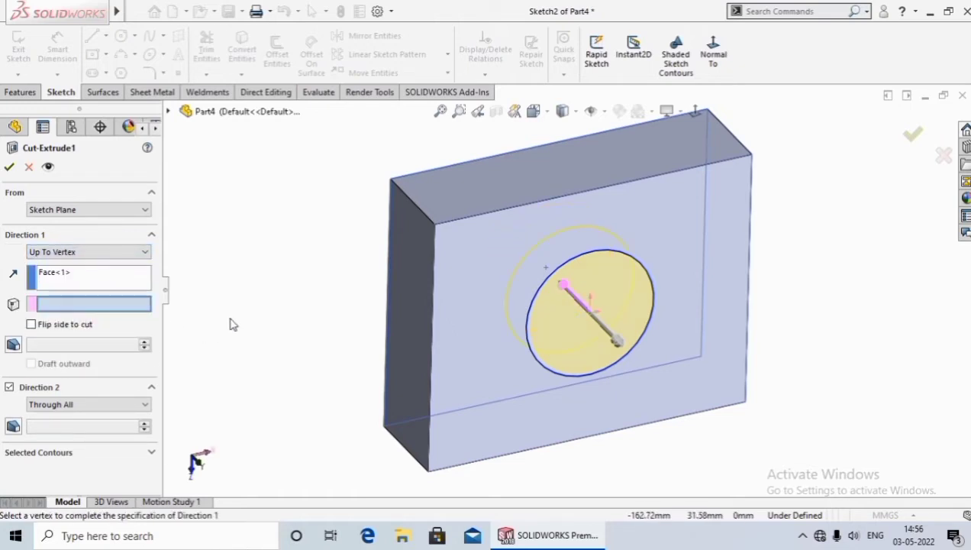
pyautogui.moveTo(260, 295); pyautogui.dragTo(314, 299, button='middle')
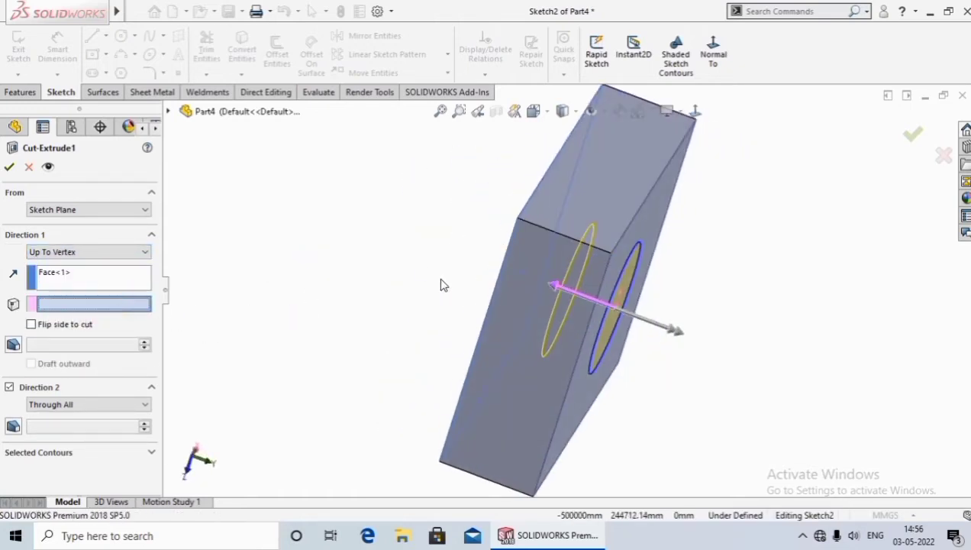
pyautogui.moveTo(440, 284); pyautogui.dragTo(459, 273, button='middle')
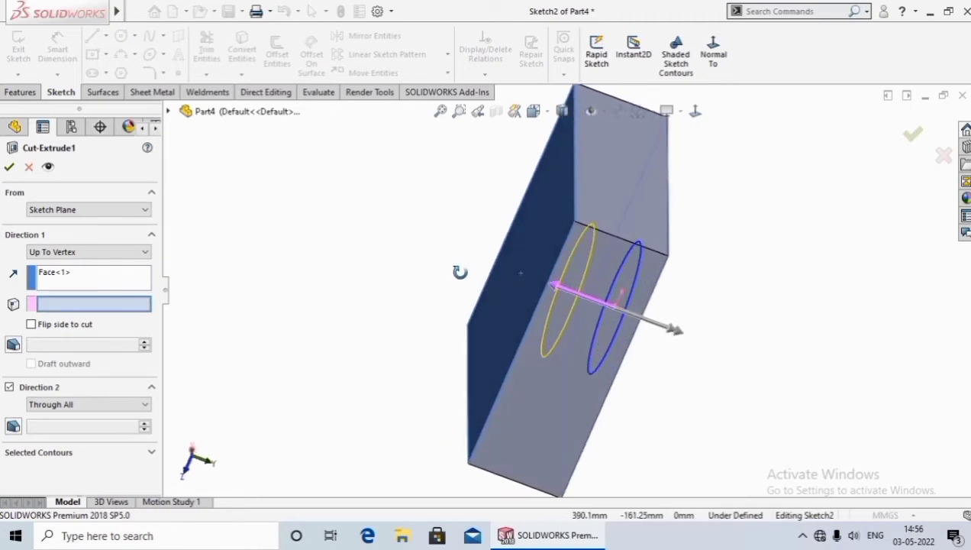
pyautogui.click(574, 225)
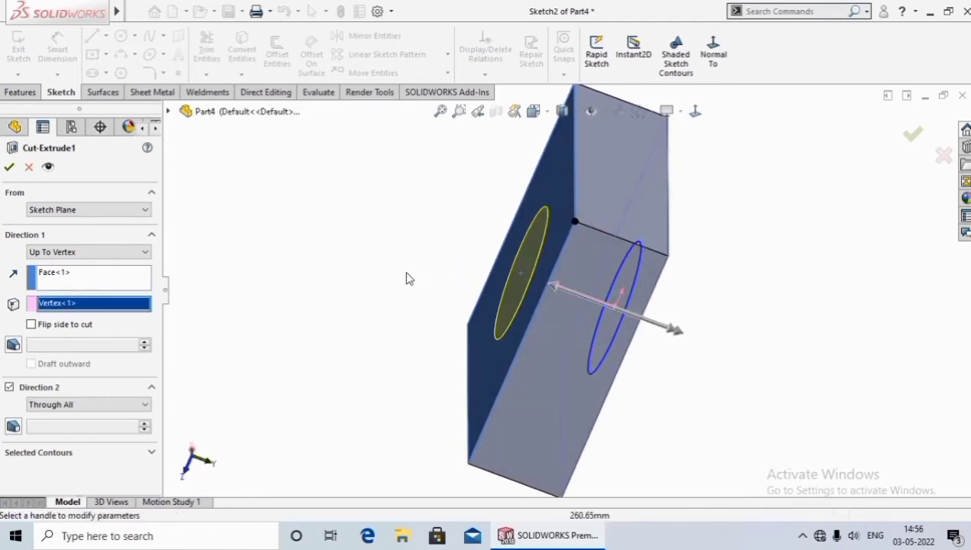
pyautogui.moveTo(405, 276); pyautogui.dragTo(324, 296, button='middle')
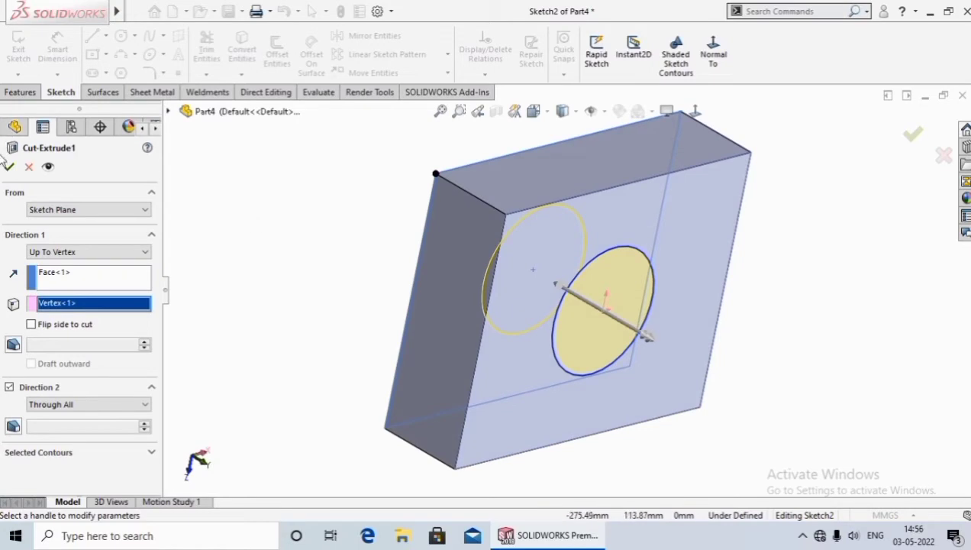
pyautogui.click(9, 168)
pyautogui.moveTo(278, 306)
pyautogui.mouseDown(button='middle')
pyautogui.moveTo(295, 205)
pyautogui.moveTo(276, 314)
pyautogui.mouseUp(button='middle')
pyautogui.press('f')
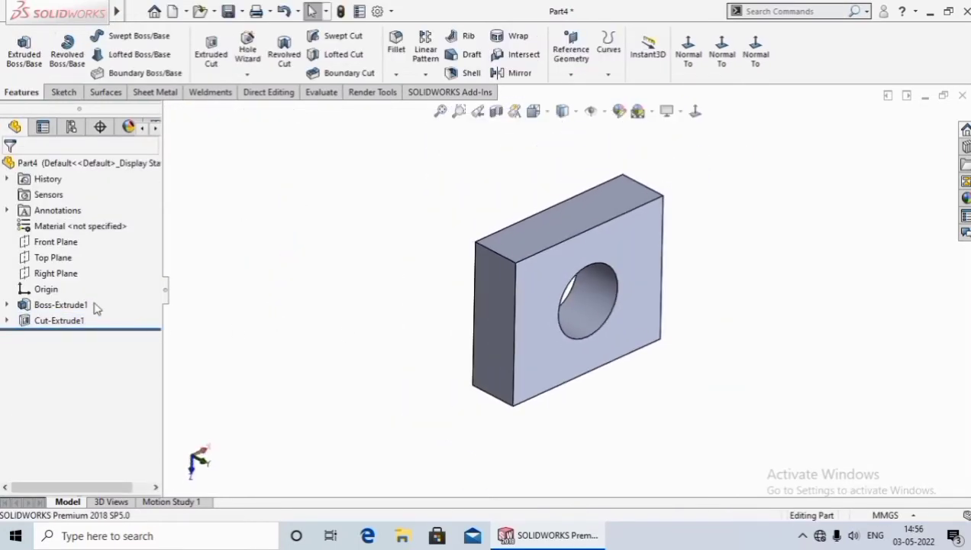
# Step: Set Cut-Extrude1's Direction 1 to Up To Surface at the block's far face
pyautogui.rightClick(64, 323)
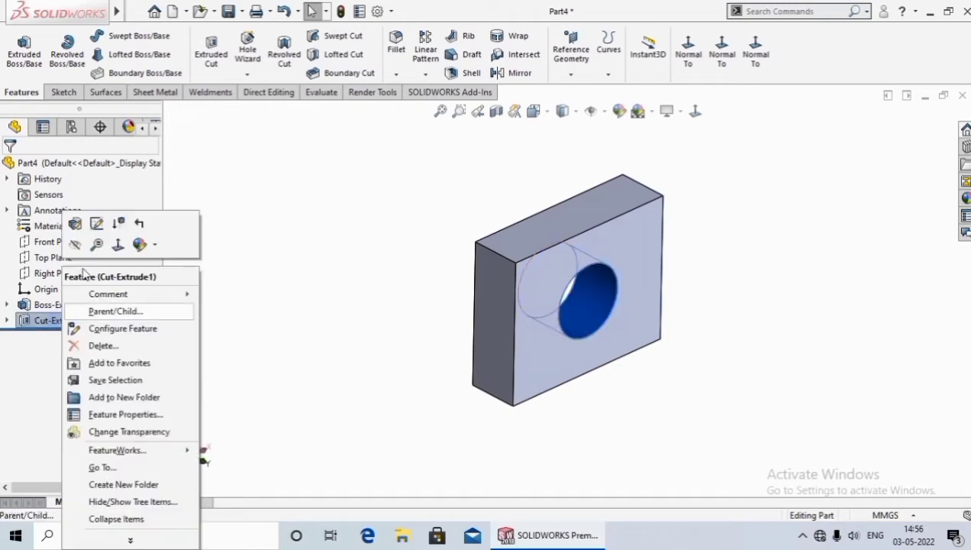
pyautogui.click(77, 224)
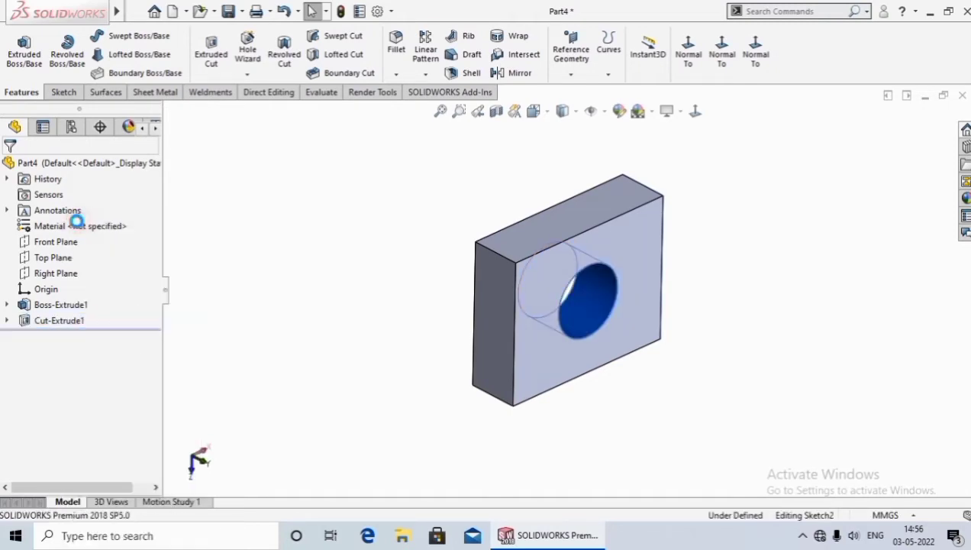
pyautogui.click(90, 252)
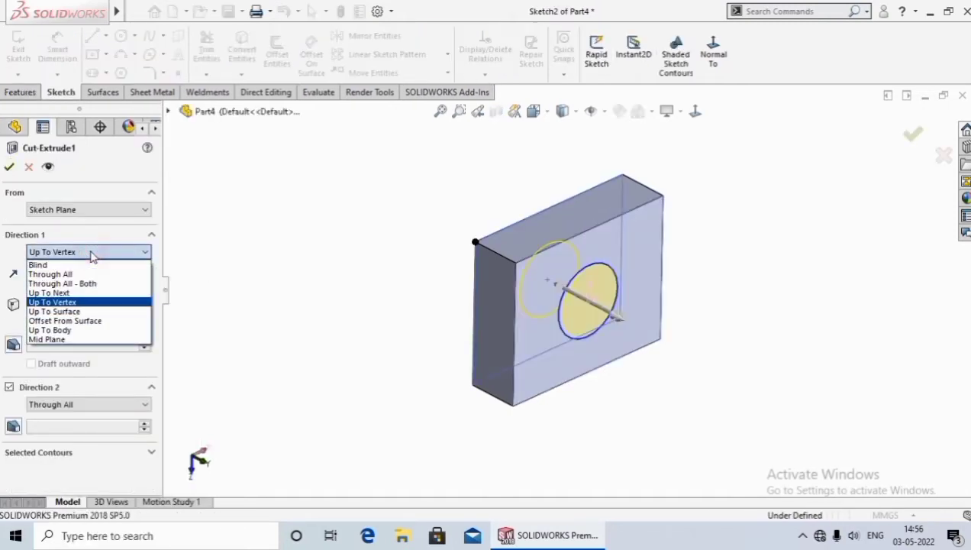
pyautogui.click(82, 313)
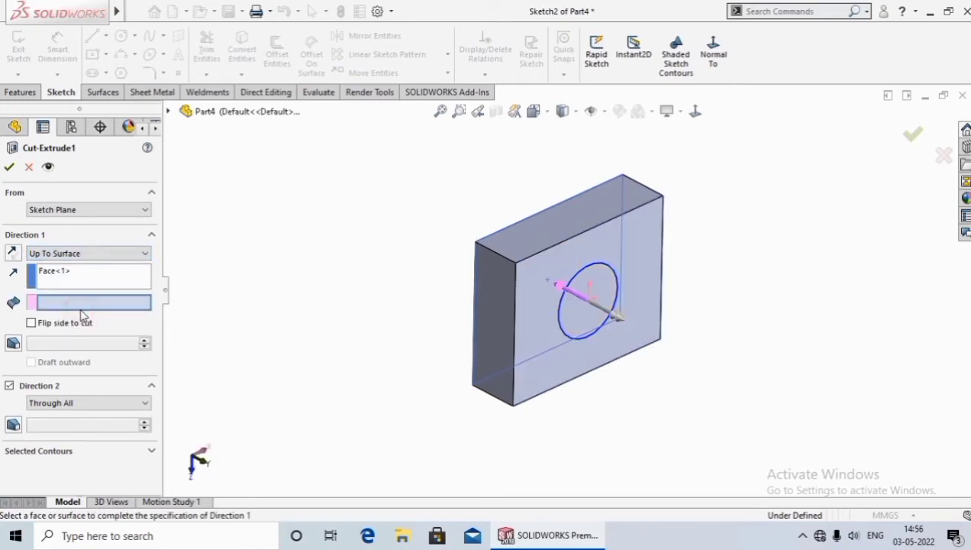
pyautogui.moveTo(330, 262); pyautogui.dragTo(369, 306, button='middle')
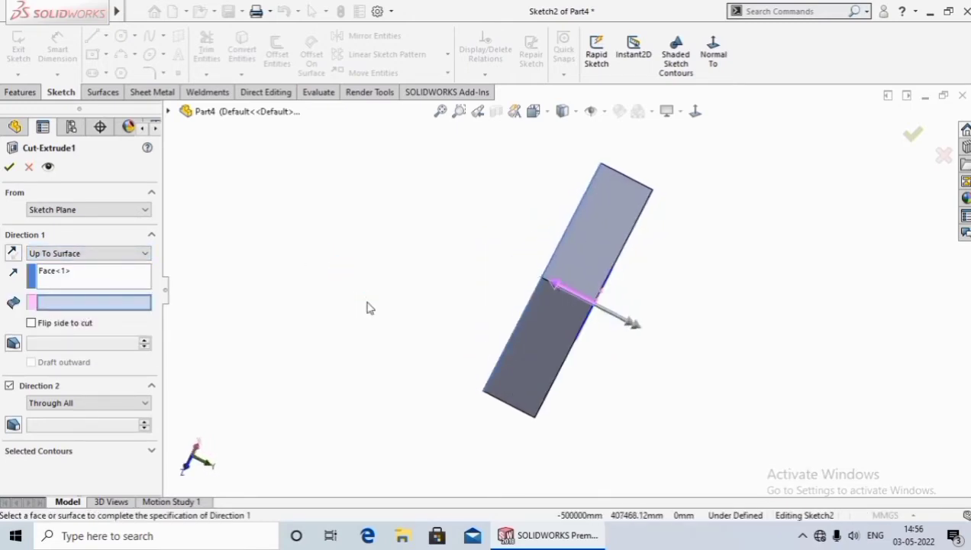
pyautogui.scroll(-1, 617, 296)
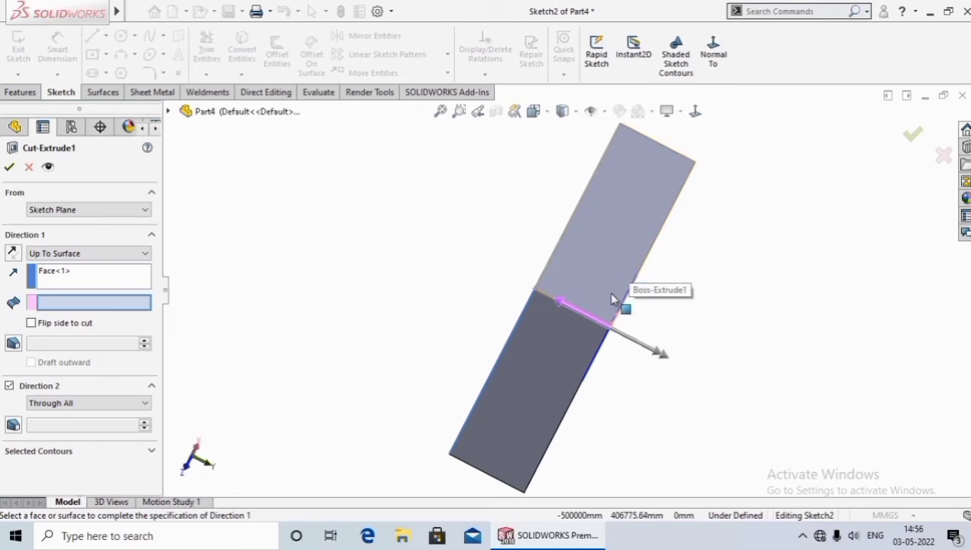
pyautogui.moveTo(679, 316); pyautogui.dragTo(692, 314, button='middle')
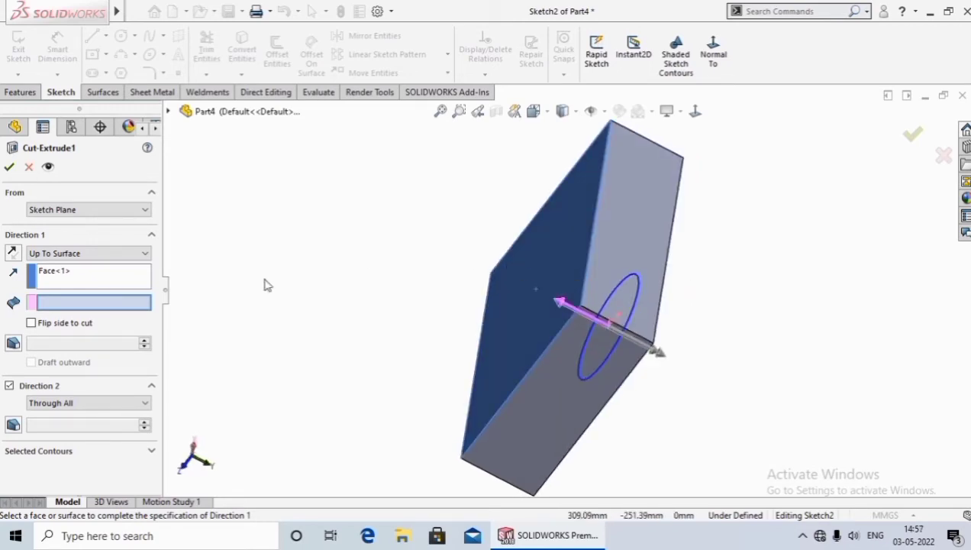
pyautogui.click(571, 267)
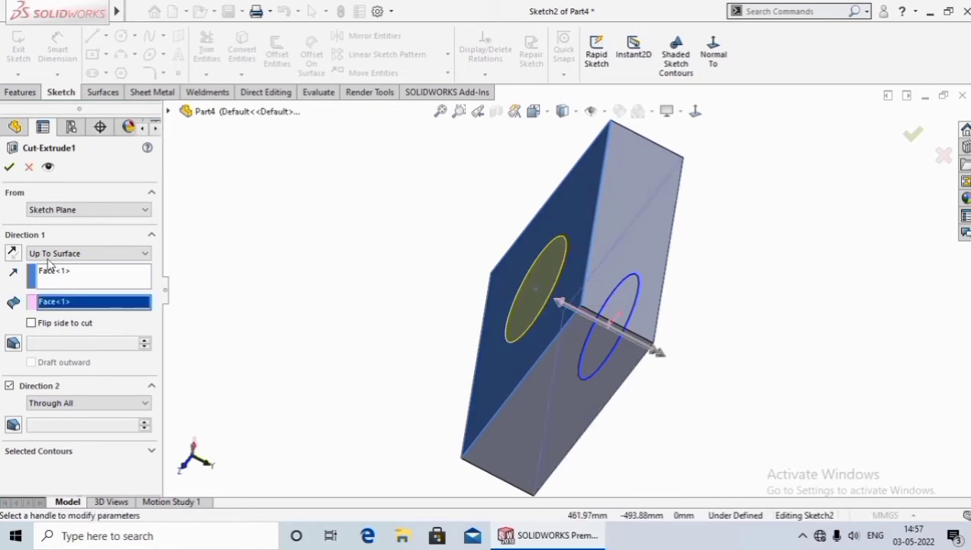
pyautogui.click(9, 167)
pyautogui.moveTo(357, 320)
pyautogui.mouseDown(button='middle')
pyautogui.moveTo(347, 223)
pyautogui.moveTo(316, 363)
pyautogui.moveTo(297, 284)
pyautogui.moveTo(328, 282)
pyautogui.mouseUp(button='middle')
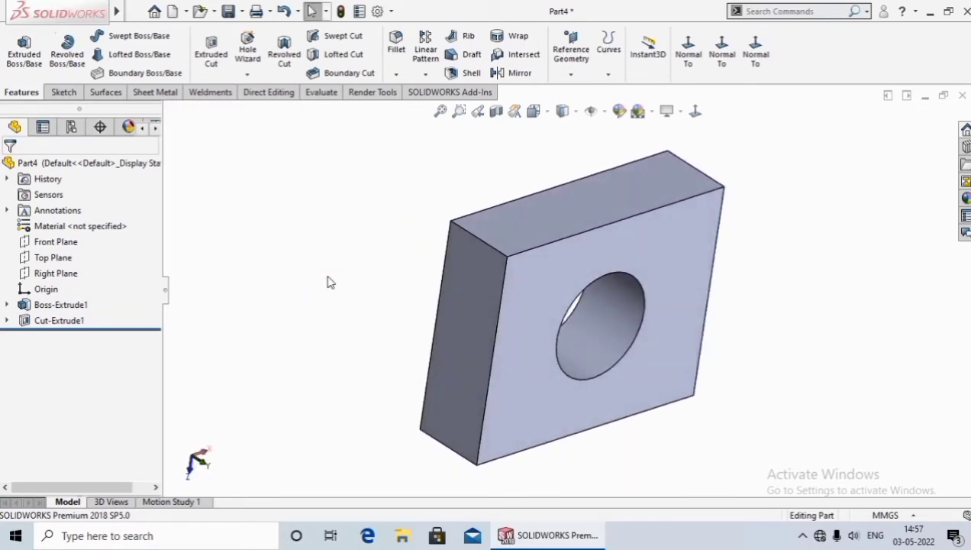
# Step: Change Cut-Extrude1 to Offset From Surface with a 10 mm offset distance
pyautogui.click(58, 322)
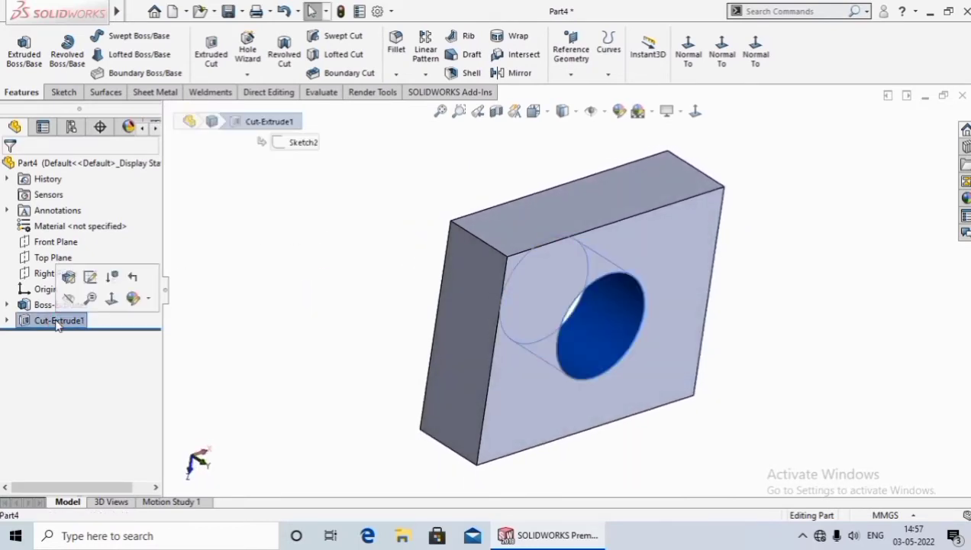
pyautogui.click(71, 277)
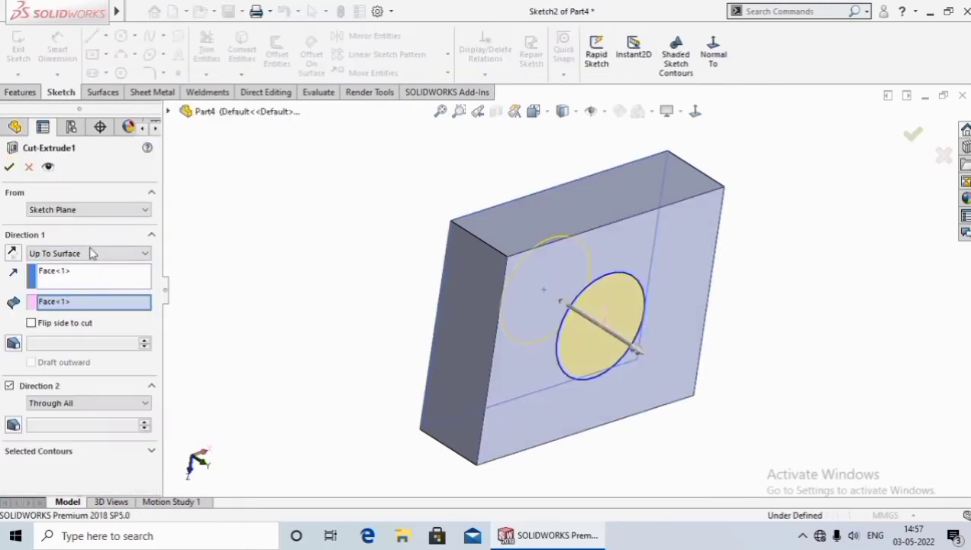
pyautogui.click(91, 253)
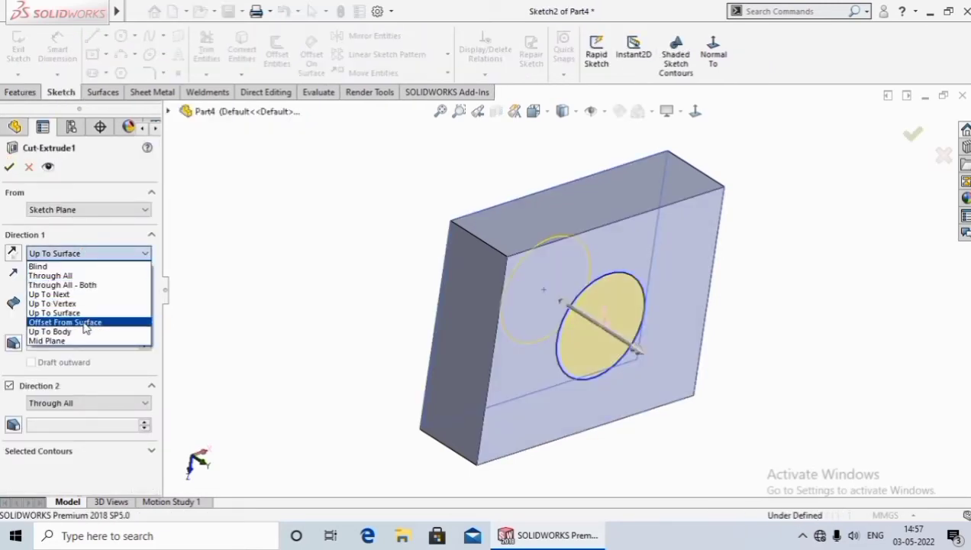
pyautogui.click(84, 324)
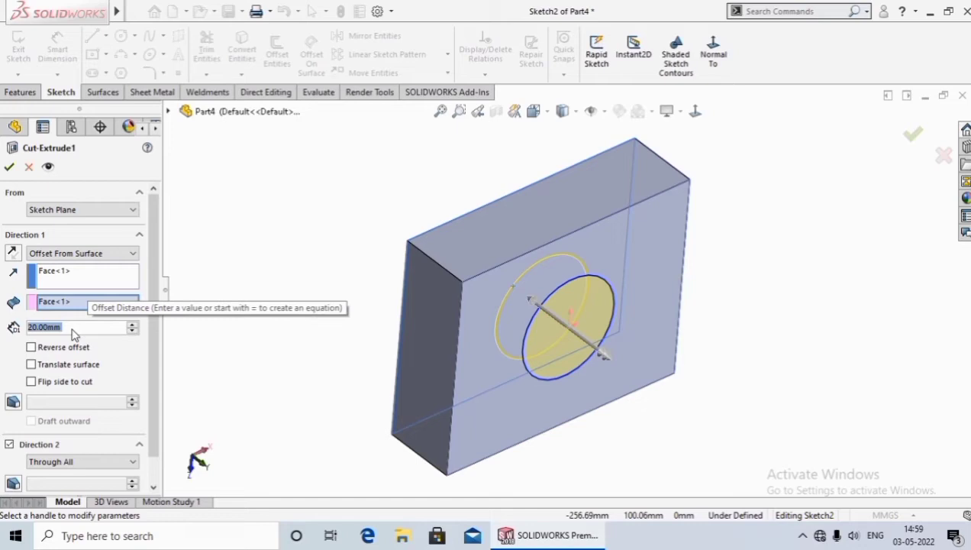
pyautogui.write('10')
pyautogui.press('Return')
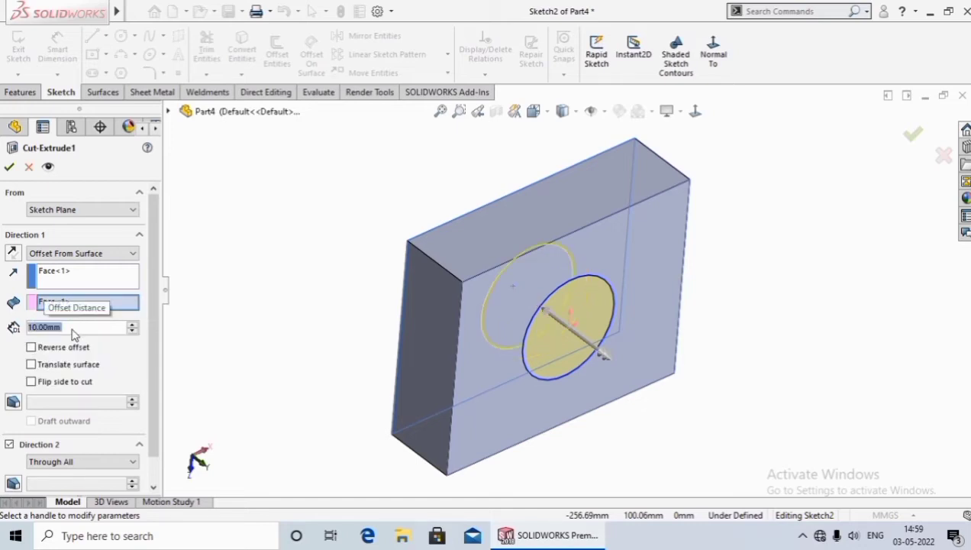
pyautogui.moveTo(267, 321)
pyautogui.mouseDown(button='middle')
pyautogui.moveTo(284, 322)
pyautogui.moveTo(208, 277)
pyautogui.mouseUp(button='middle')
pyautogui.click(12, 168)
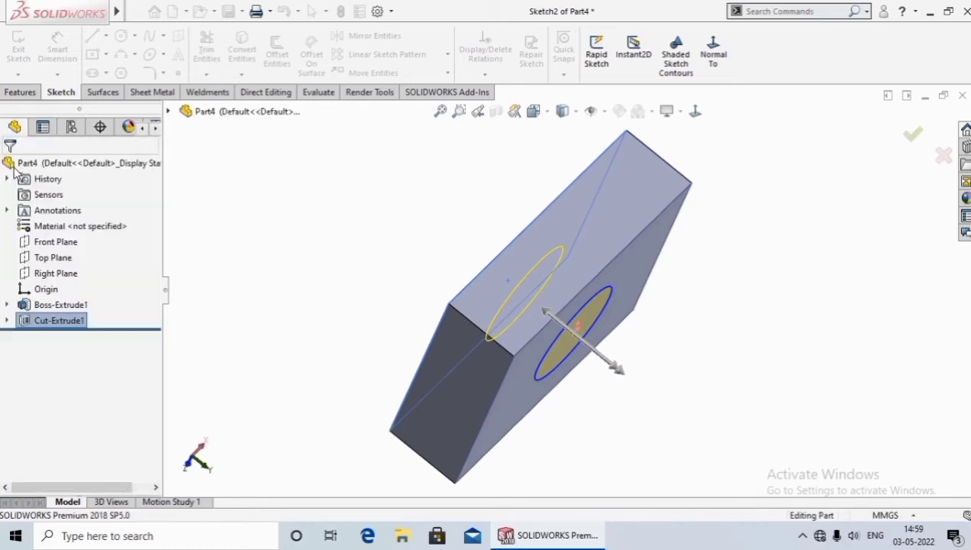
pyautogui.moveTo(375, 297)
pyautogui.mouseDown(button='middle')
pyautogui.moveTo(399, 353)
pyautogui.moveTo(336, 210)
pyautogui.moveTo(590, 347)
pyautogui.moveTo(579, 347)
pyautogui.moveTo(663, 375)
pyautogui.mouseUp(button='middle')
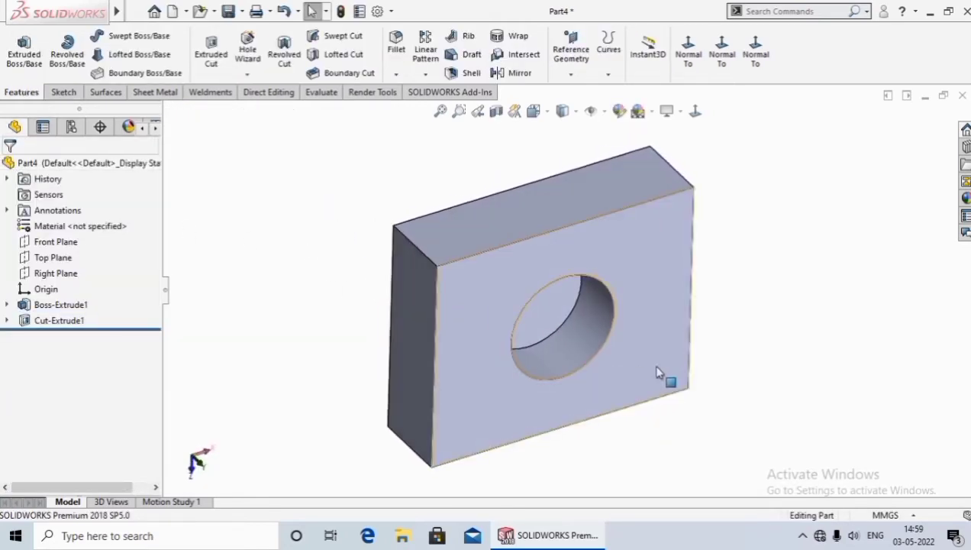
pyautogui.moveTo(343, 316)
pyautogui.mouseDown(button='middle')
pyautogui.moveTo(551, 309)
pyautogui.moveTo(618, 295)
pyautogui.moveTo(527, 256)
pyautogui.mouseUp(button='middle')
pyautogui.moveTo(549, 301); pyautogui.dragTo(642, 381, button='middle')
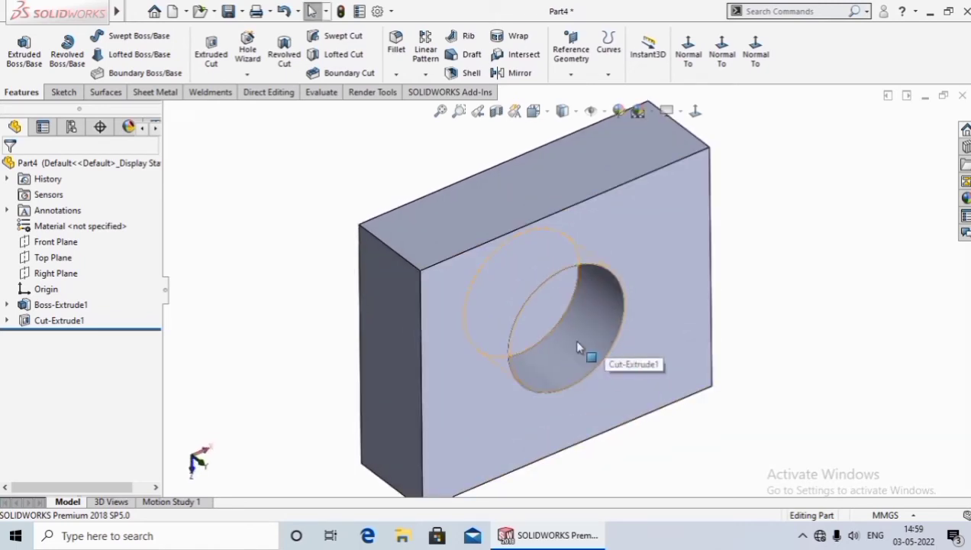
pyautogui.scroll(3, 595, 355)
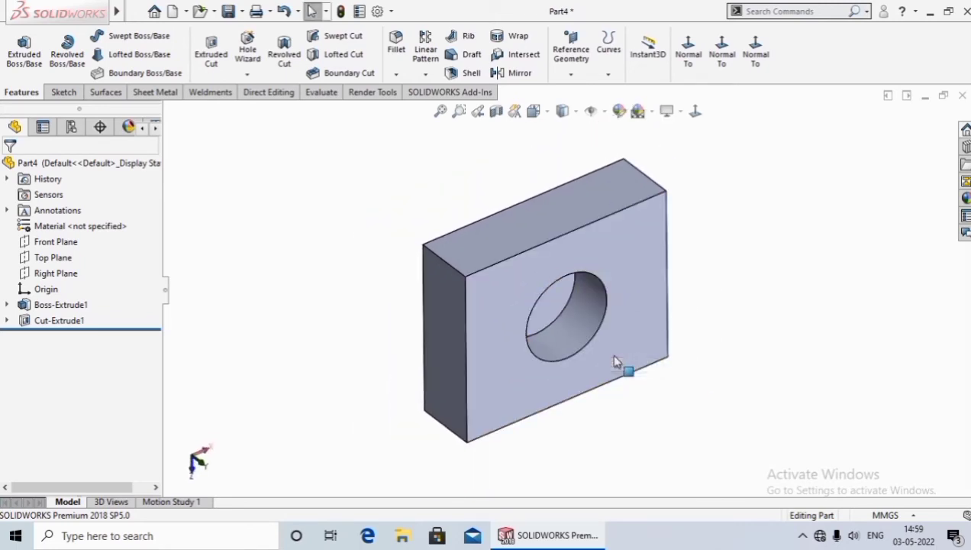
# Step: Change Cut-Extrude1's Direction 1 to Up To Body, limited by the Boss-Extrude1 body
pyautogui.rightClick(59, 322)
pyautogui.click(71, 222)
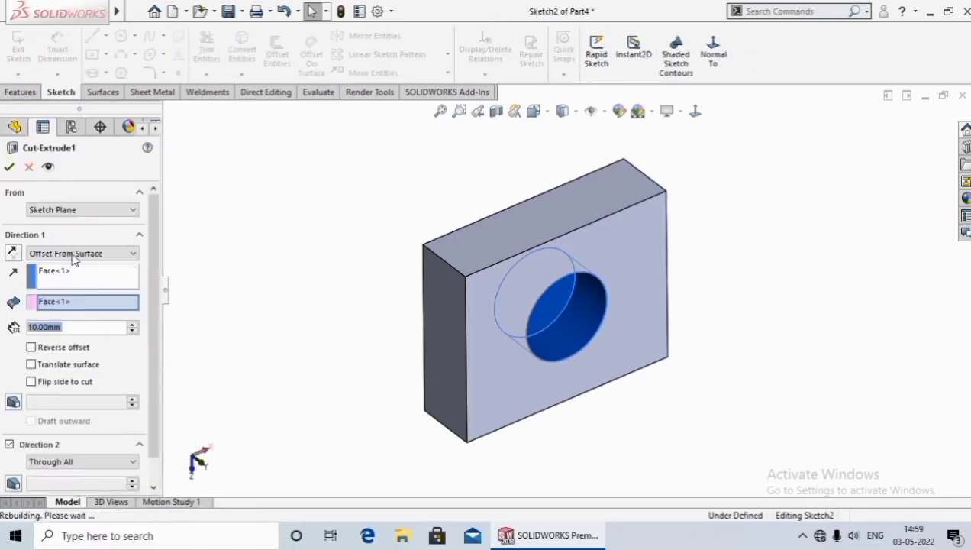
pyautogui.click(103, 253)
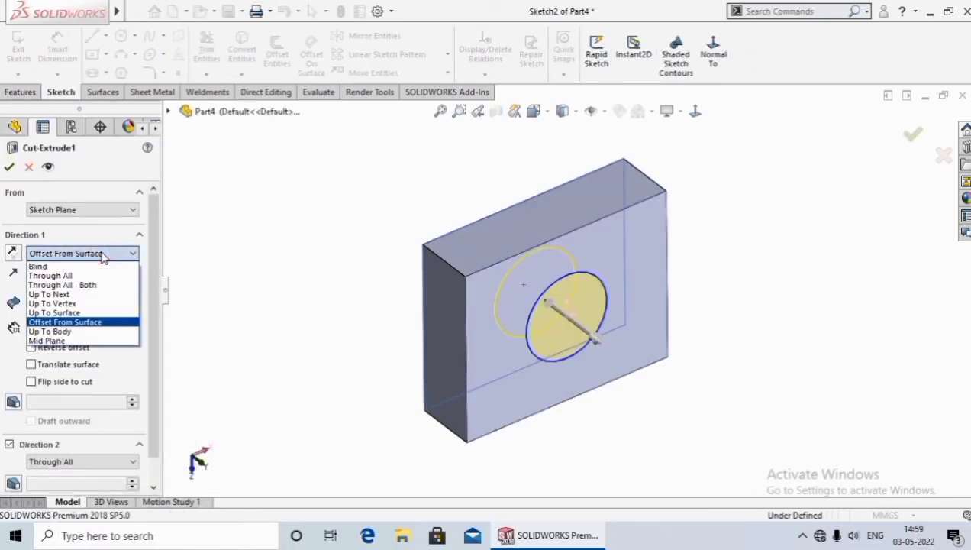
pyautogui.click(76, 331)
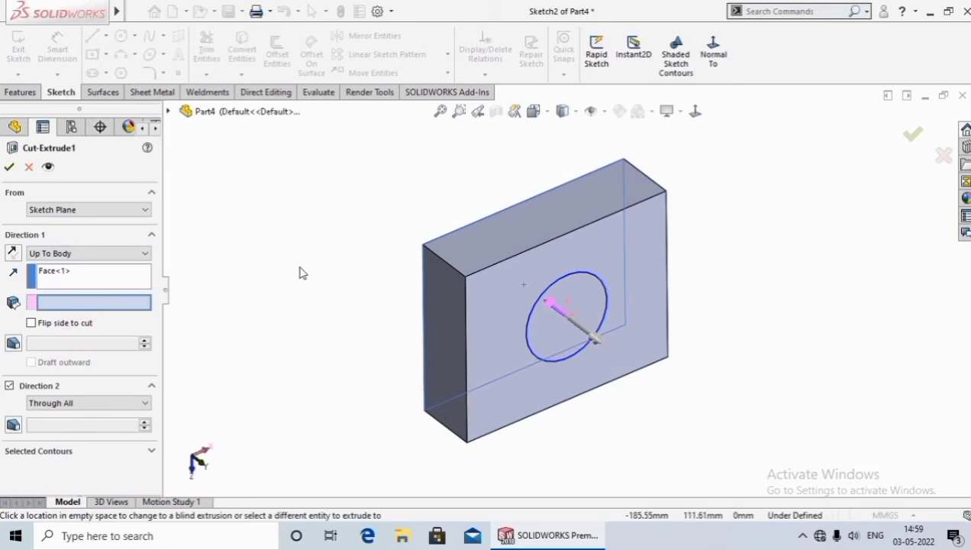
pyautogui.moveTo(299, 272)
pyautogui.mouseDown(button='middle')
pyautogui.moveTo(326, 300)
pyautogui.moveTo(343, 366)
pyautogui.mouseUp(button='middle')
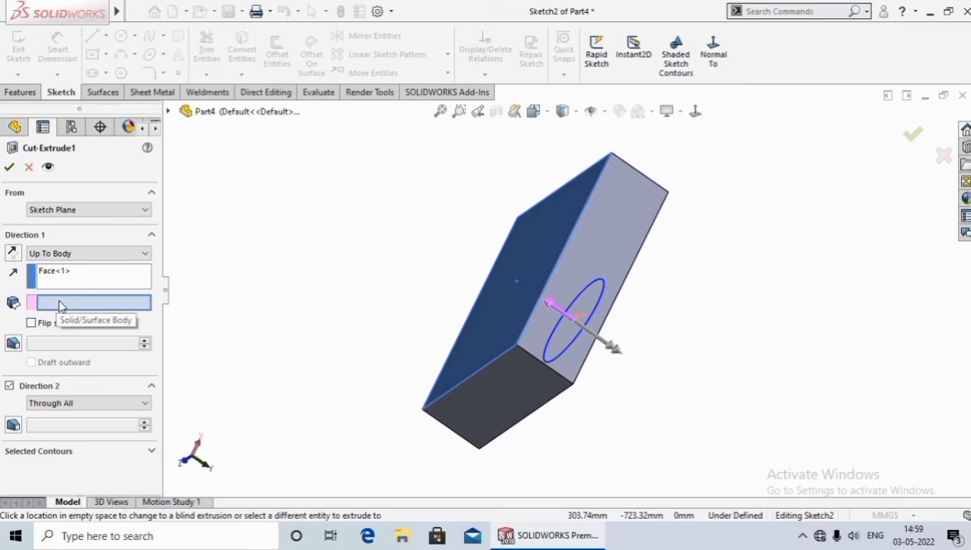
pyautogui.moveTo(406, 321); pyautogui.dragTo(486, 337, button='middle')
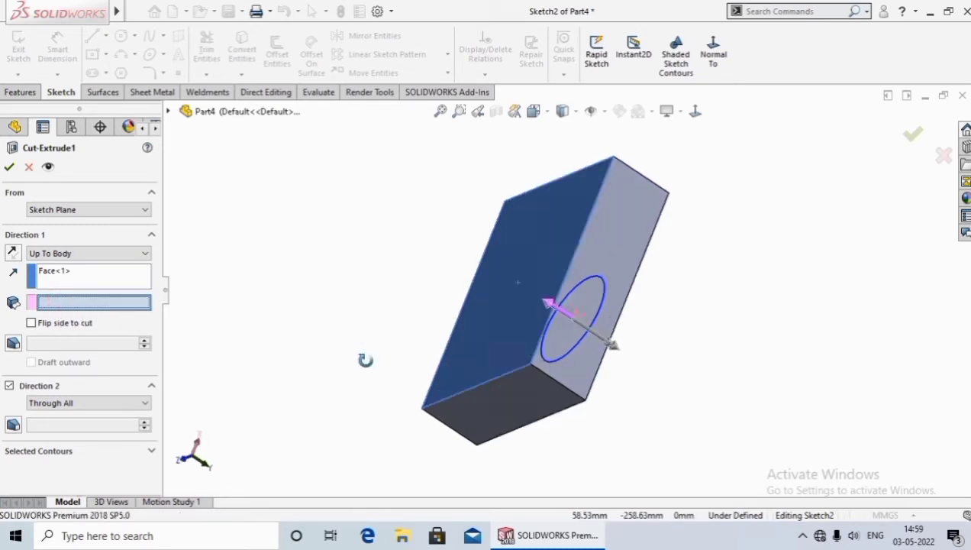
pyautogui.click(489, 330)
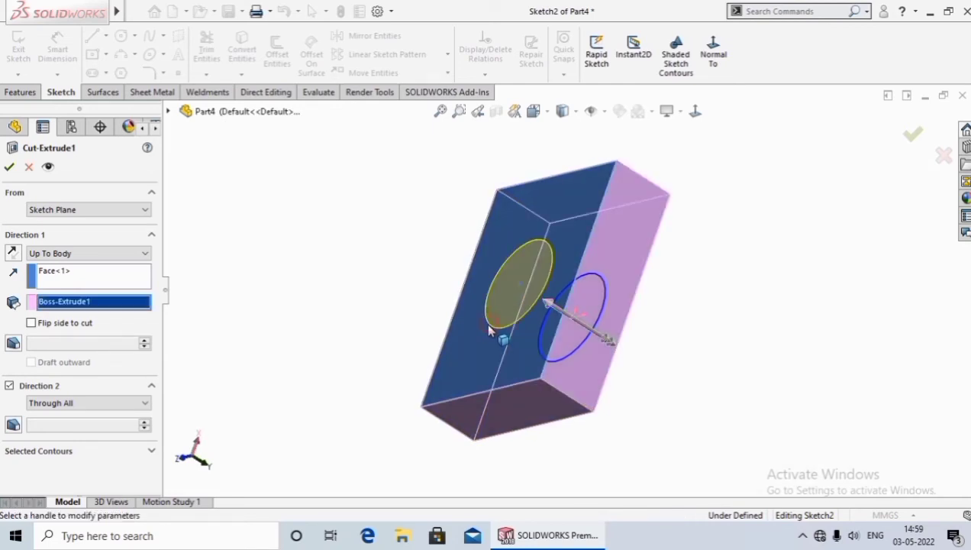
pyautogui.click(8, 168)
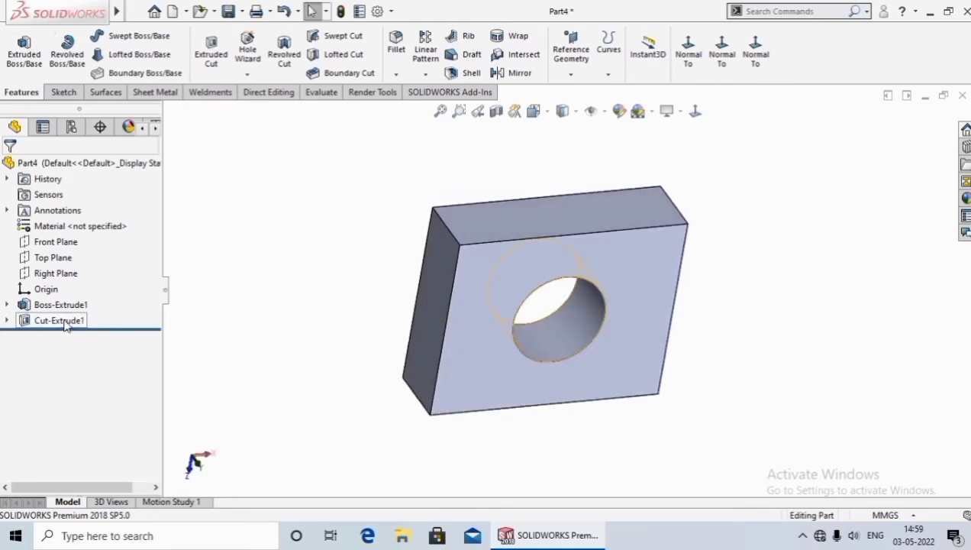
# Step: Change Cut-Extrude1 to a Mid Plane cut 20 mm deep and accept it
pyautogui.rightClick(65, 324)
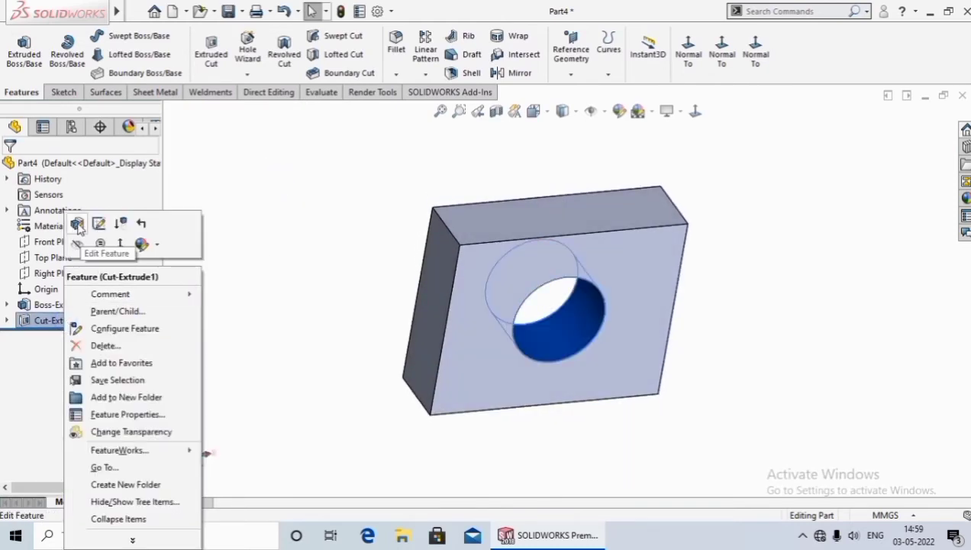
pyautogui.click(79, 226)
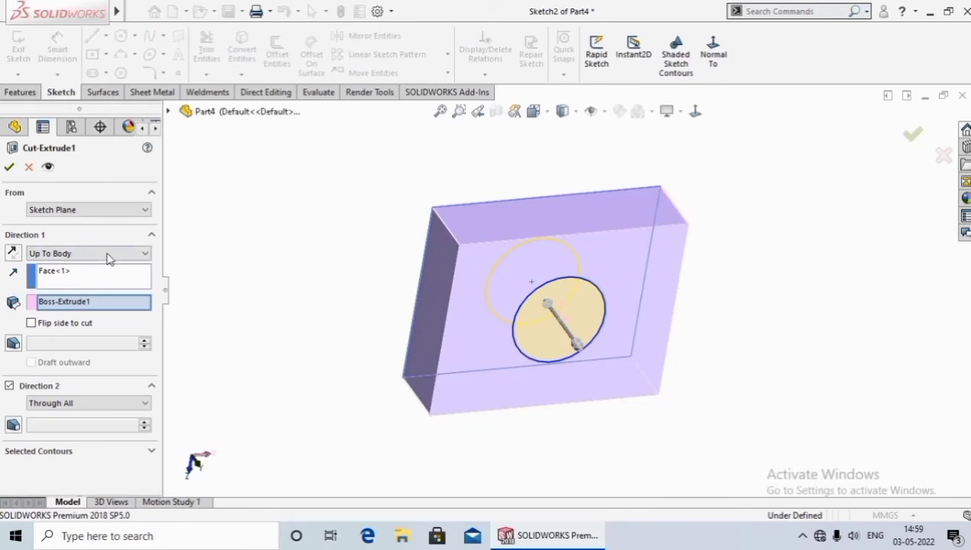
pyautogui.click(108, 259)
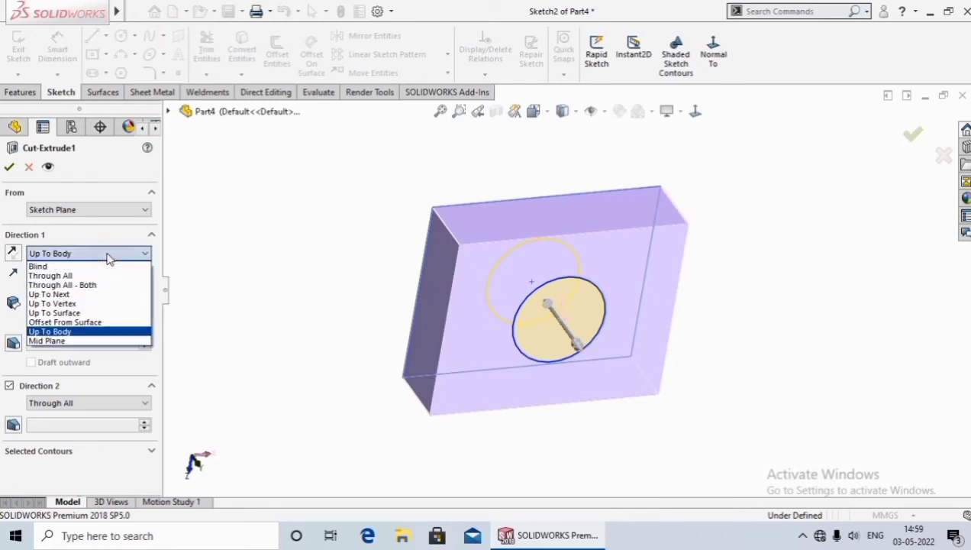
pyautogui.click(74, 342)
pyautogui.moveTo(303, 292)
pyautogui.mouseDown(button='middle')
pyautogui.moveTo(349, 306)
pyautogui.moveTo(329, 319)
pyautogui.mouseUp(button='middle')
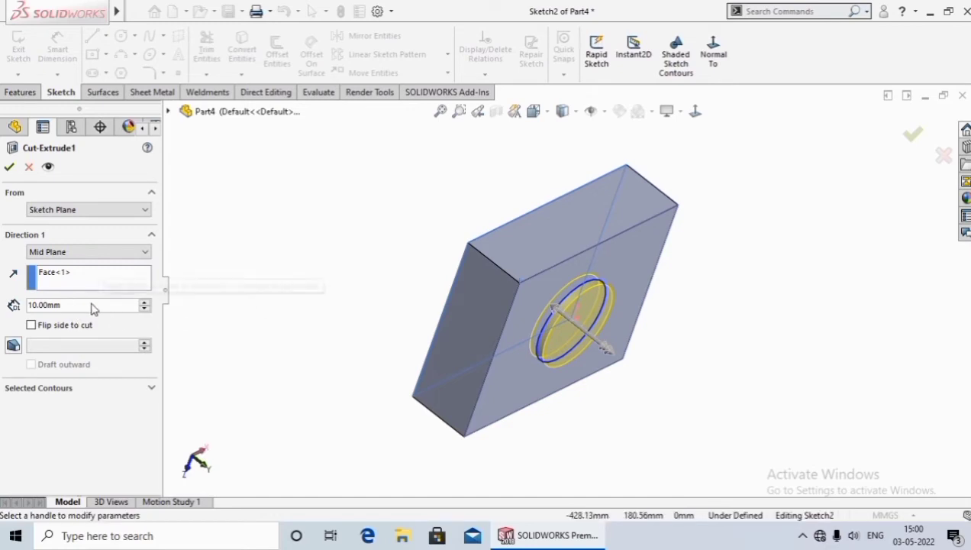
pyautogui.moveTo(96, 308); pyautogui.dragTo(34, 304)
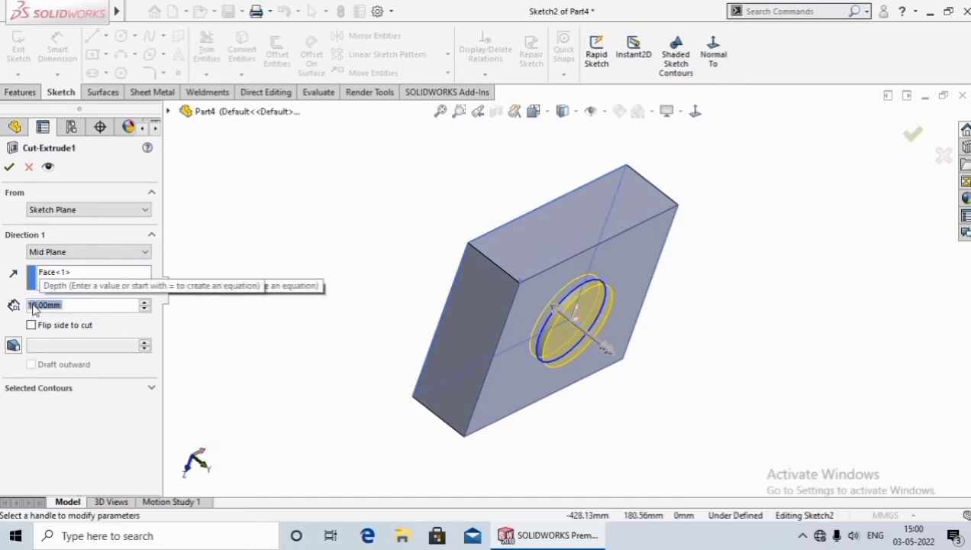
pyautogui.write('20')
pyautogui.press('Return')
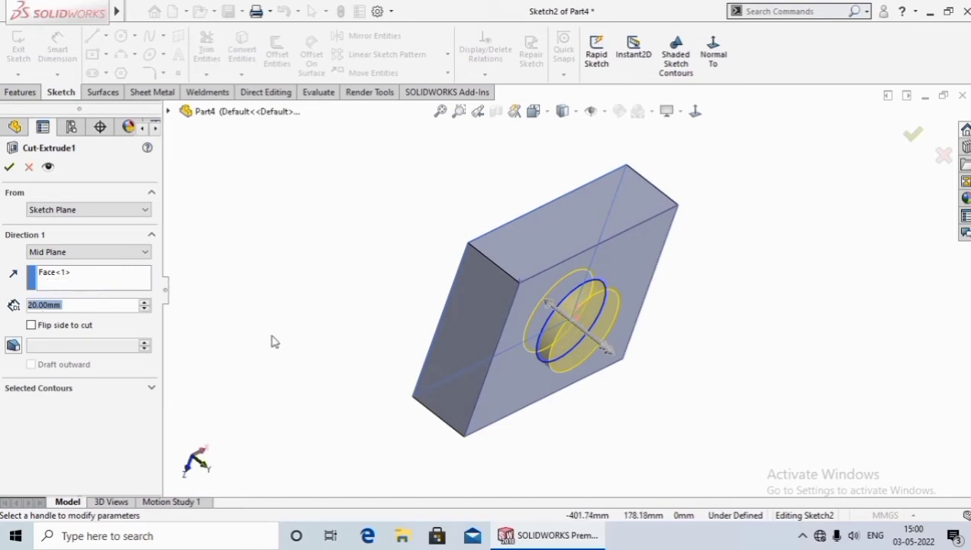
pyautogui.moveTo(304, 304); pyautogui.dragTo(301, 360, button='middle')
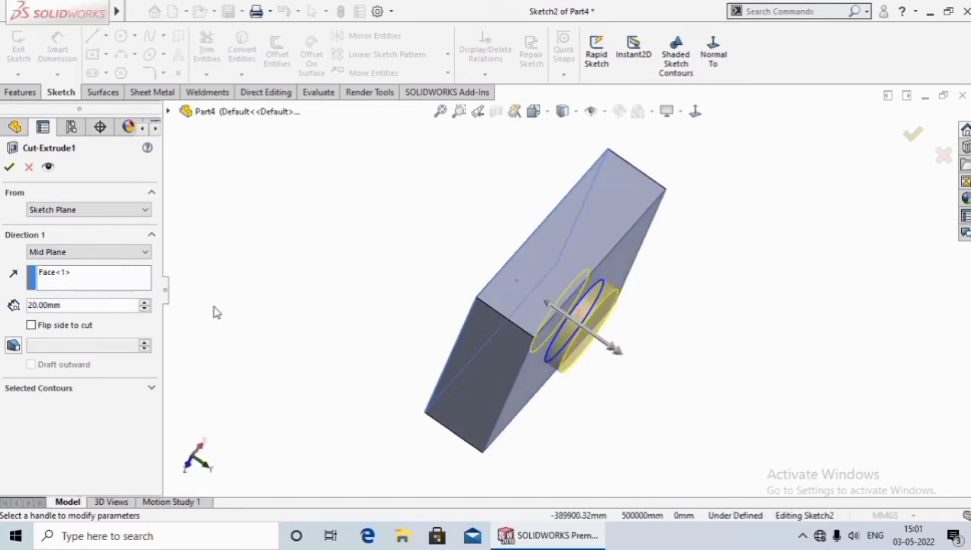
pyautogui.scroll(-2, 580, 320)
pyautogui.scroll(-2, 597, 300)
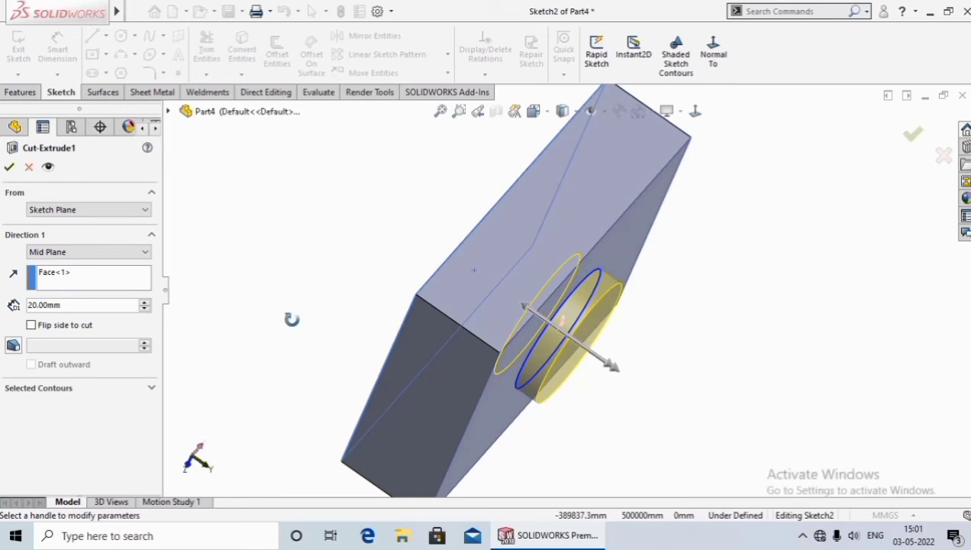
pyautogui.moveTo(299, 338); pyautogui.dragTo(290, 319, button='middle')
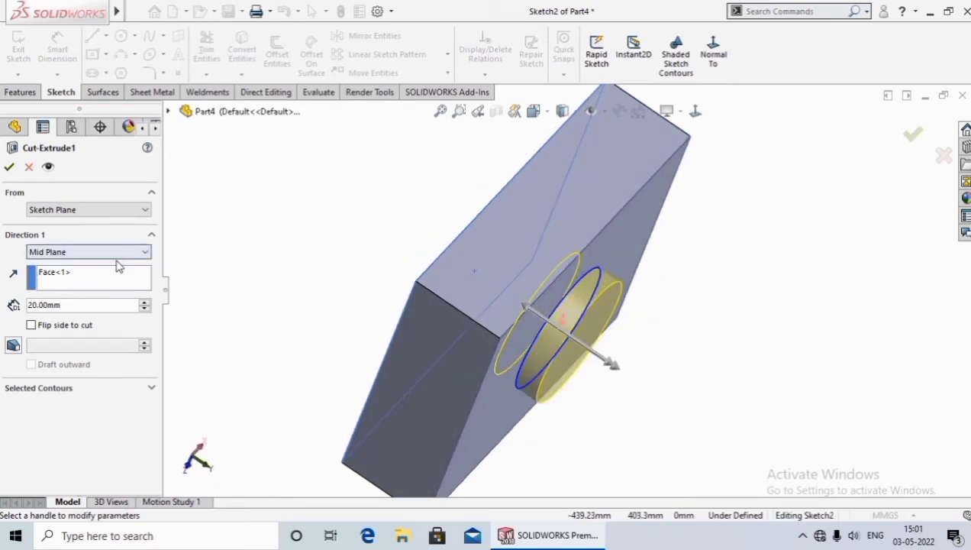
pyautogui.click(9, 167)
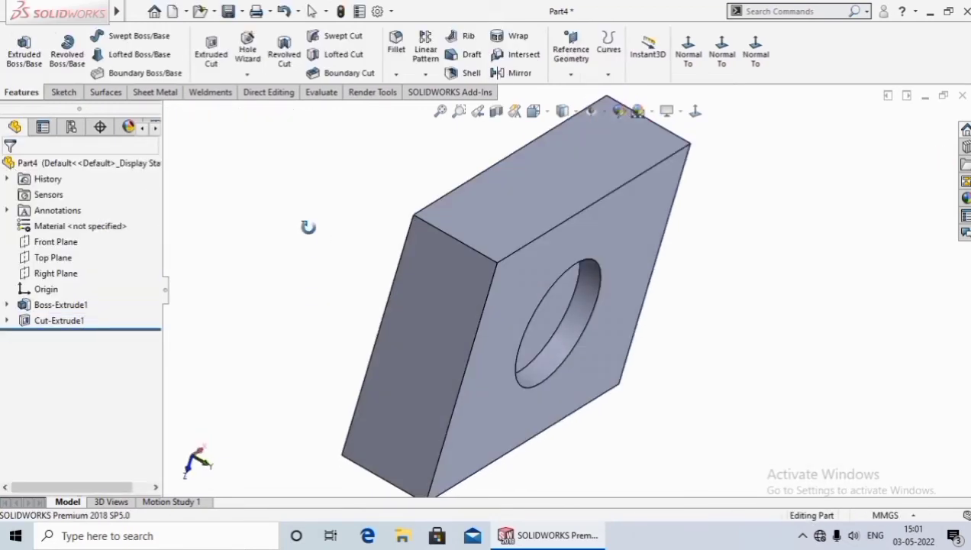
# Step: Orbit the block to inspect the hole, then reset to a standard view
pyautogui.moveTo(307, 227); pyautogui.dragTo(284, 280, button='middle')
pyautogui.moveTo(546, 361)
pyautogui.mouseDown(button='middle')
pyautogui.moveTo(551, 297)
pyautogui.moveTo(563, 310)
pyautogui.mouseUp(button='middle')
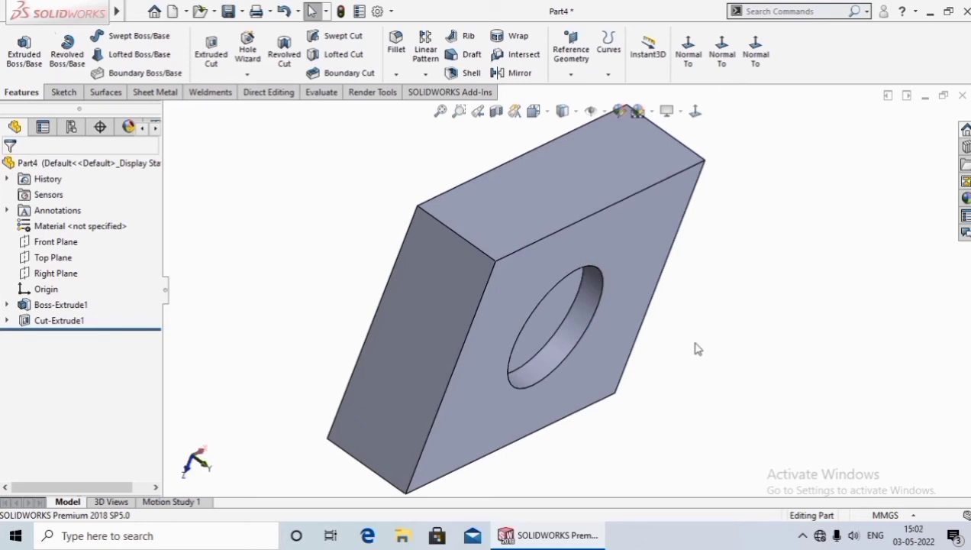
pyautogui.moveTo(636, 356)
pyautogui.mouseDown(button='middle')
pyautogui.moveTo(576, 320)
pyautogui.moveTo(568, 354)
pyautogui.moveTo(547, 317)
pyautogui.moveTo(555, 347)
pyautogui.moveTo(545, 343)
pyautogui.mouseUp(button='middle')
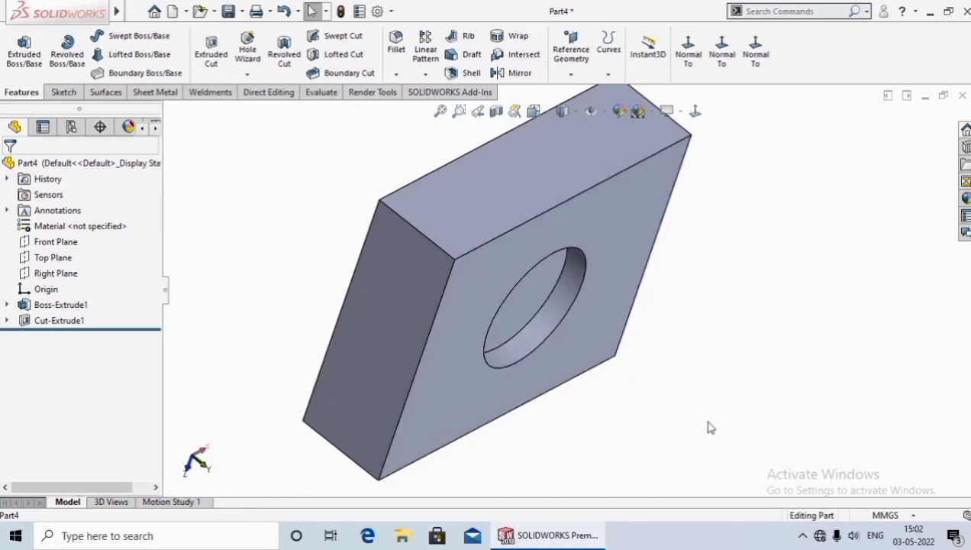
pyautogui.hotkey('ctrl', 'shift', 'z')
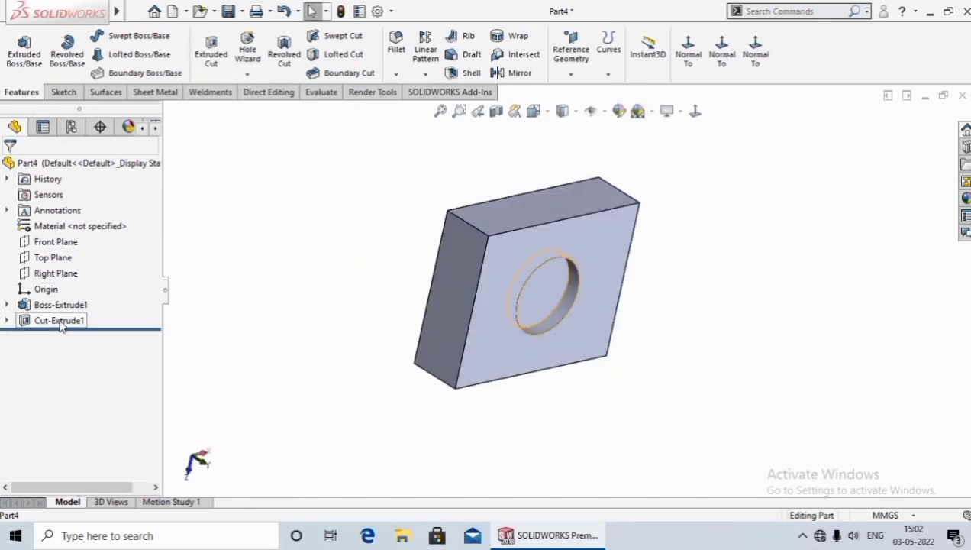
# Step: Make Cut-Extrude1 a Blind cut with Flip side to cut checked, leaving a cylinder
pyautogui.rightClick(61, 324)
pyautogui.click(70, 226)
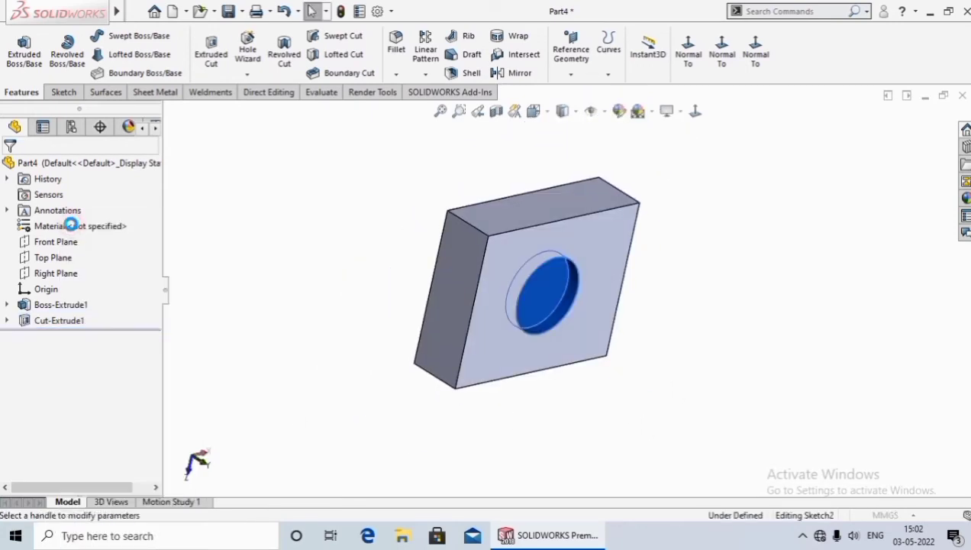
pyautogui.click(86, 252)
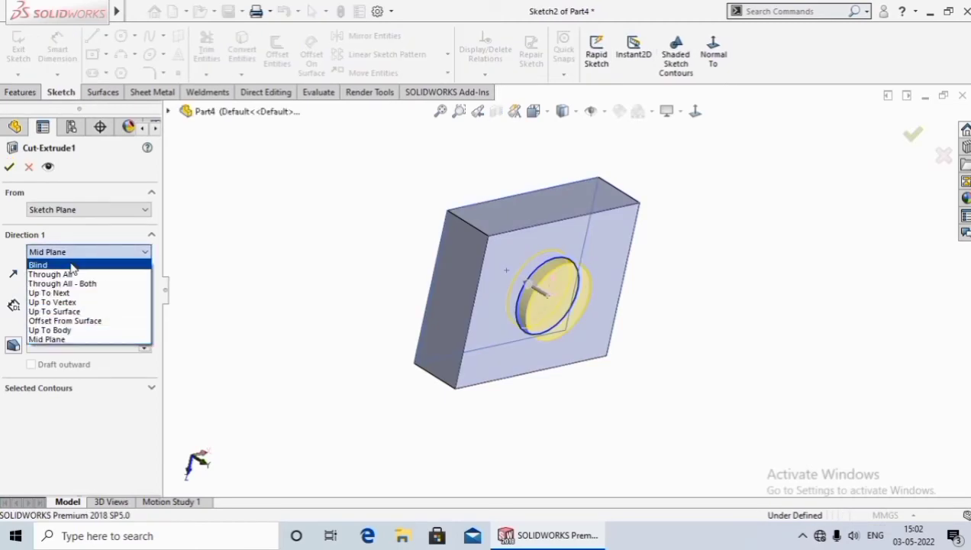
pyautogui.click(73, 265)
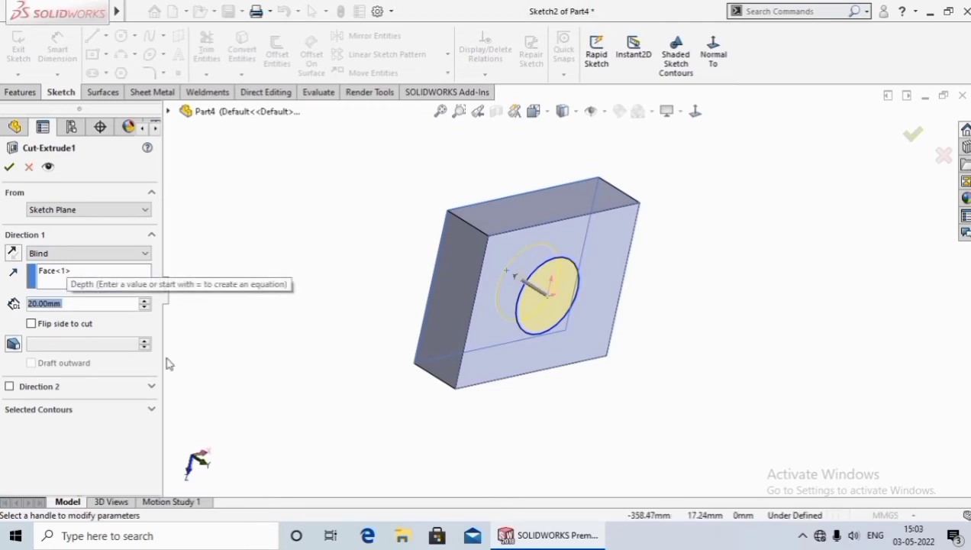
pyautogui.click(32, 324)
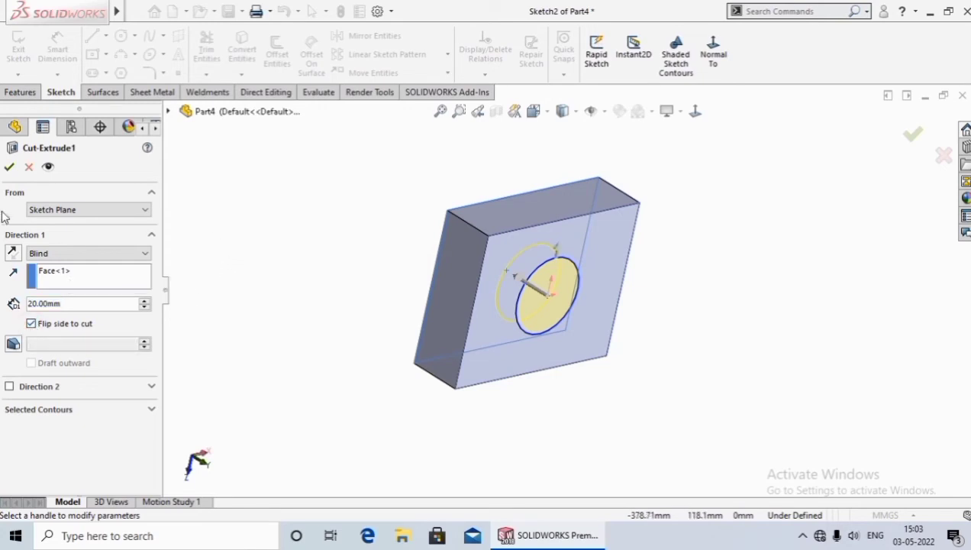
pyautogui.click(9, 167)
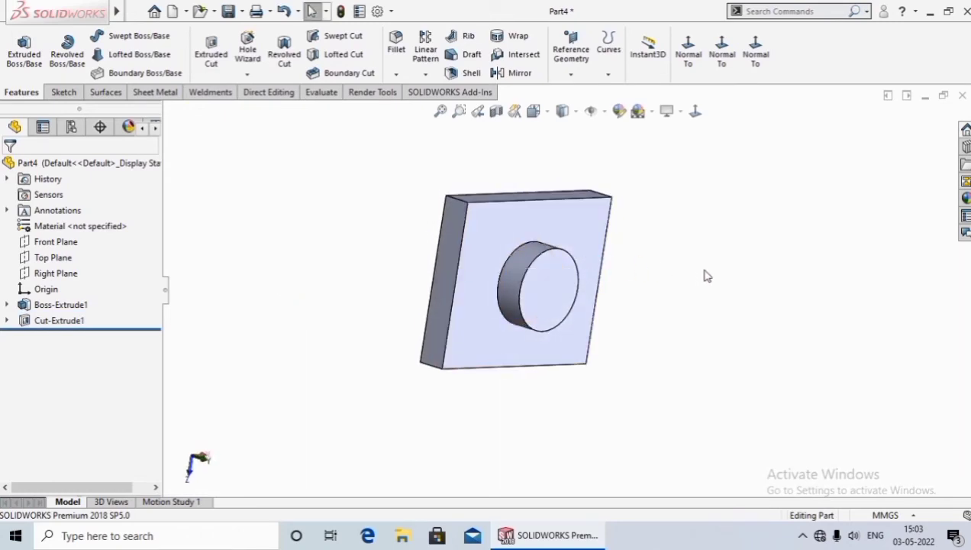
# Step: Uncheck Flip side to cut on Cut-Extrude1 and add a 10° draft
pyautogui.rightClick(65, 323)
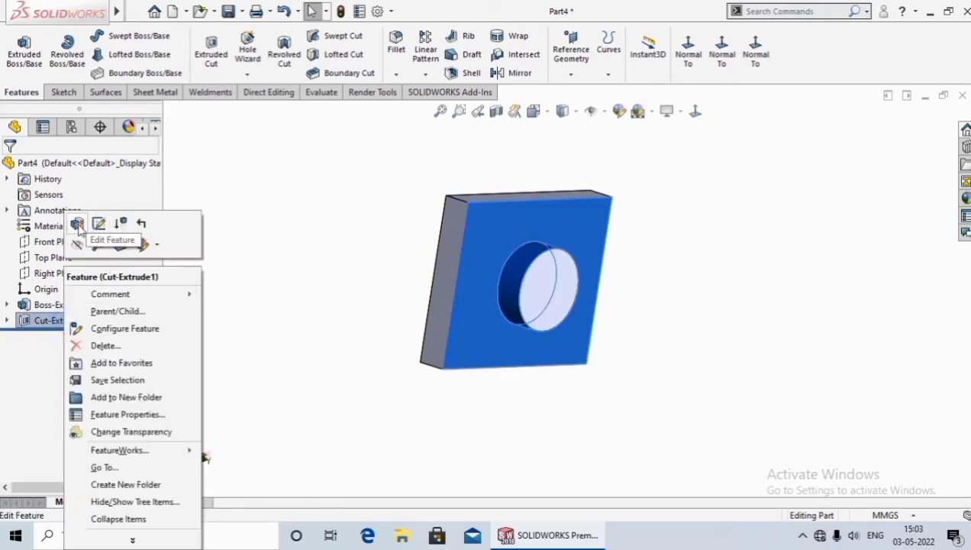
pyautogui.click(78, 223)
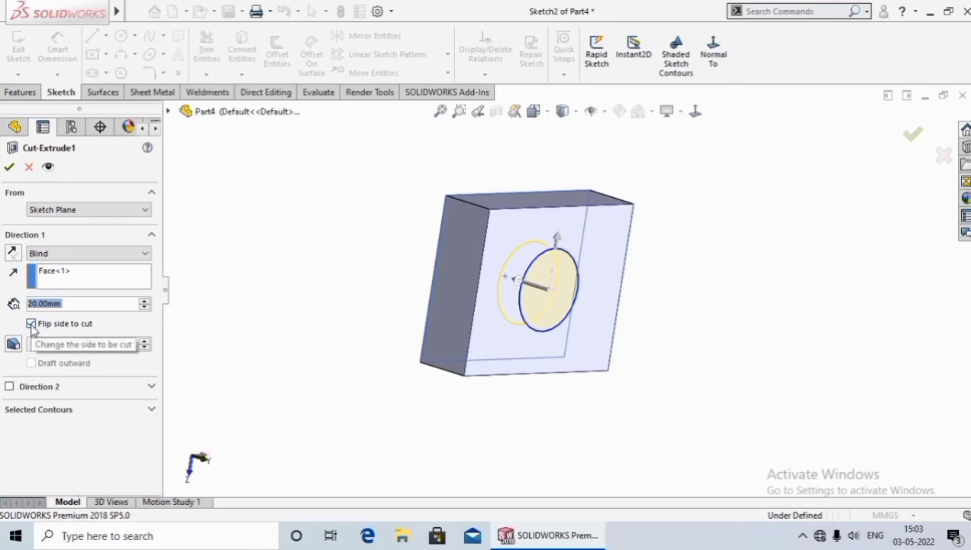
pyautogui.click(32, 324)
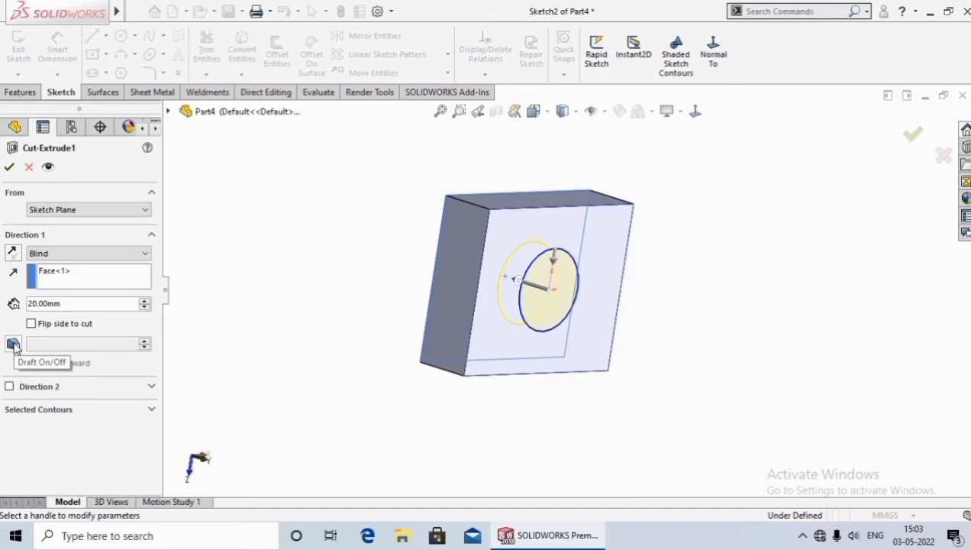
pyautogui.click(13, 344)
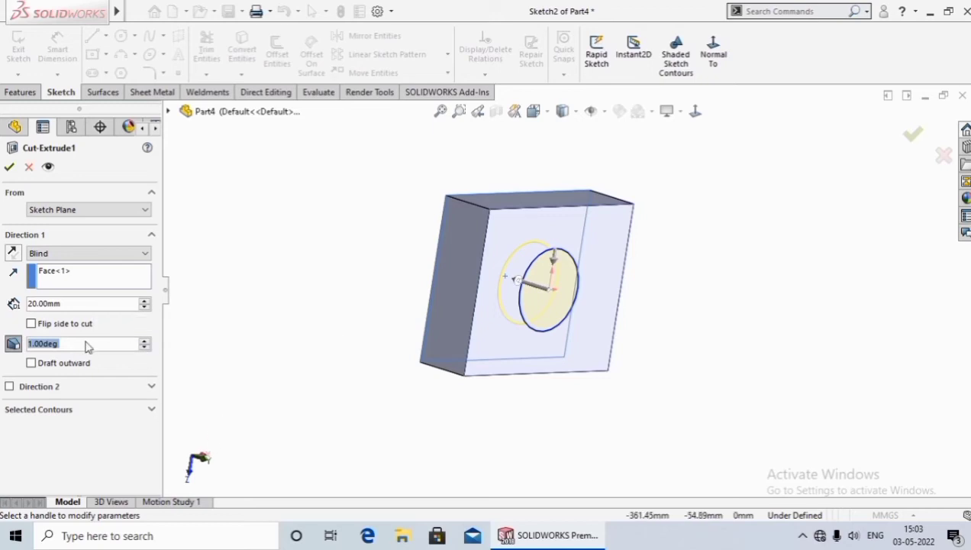
pyautogui.write('10')
pyautogui.press('Return')
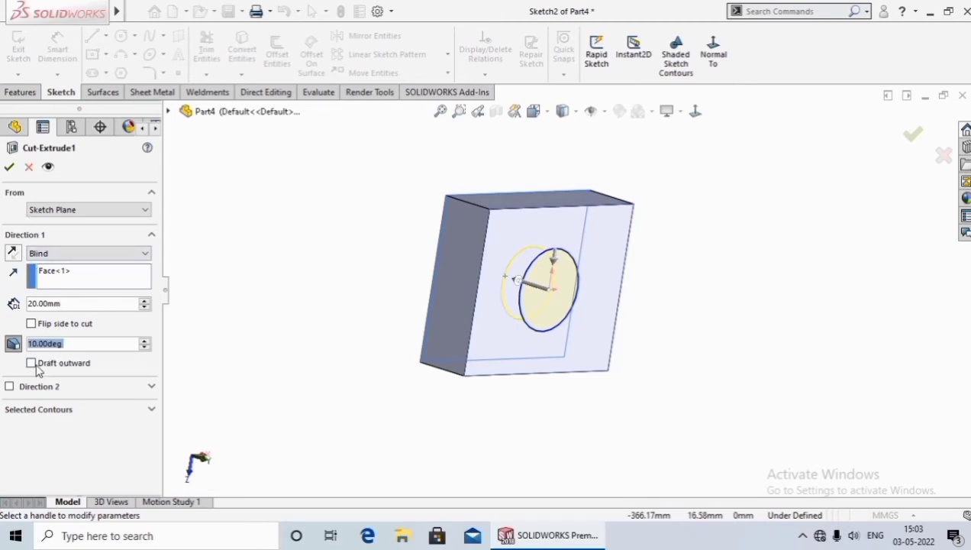
# Step: Set the draft outward and the cut depth to 40 mm, then accept
pyautogui.moveTo(336, 307)
pyautogui.mouseDown(button='middle')
pyautogui.moveTo(384, 339)
pyautogui.moveTo(362, 336)
pyautogui.mouseUp(button='middle')
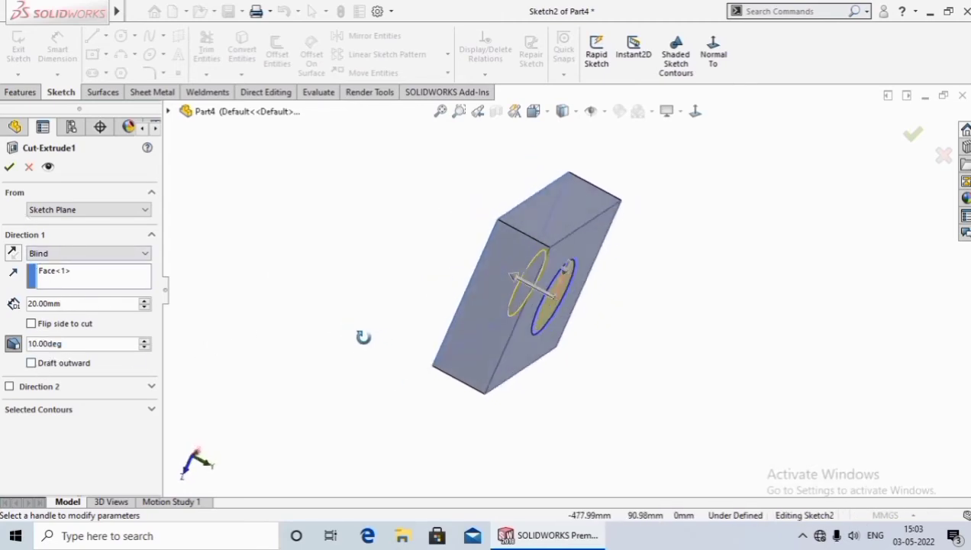
pyautogui.click(32, 363)
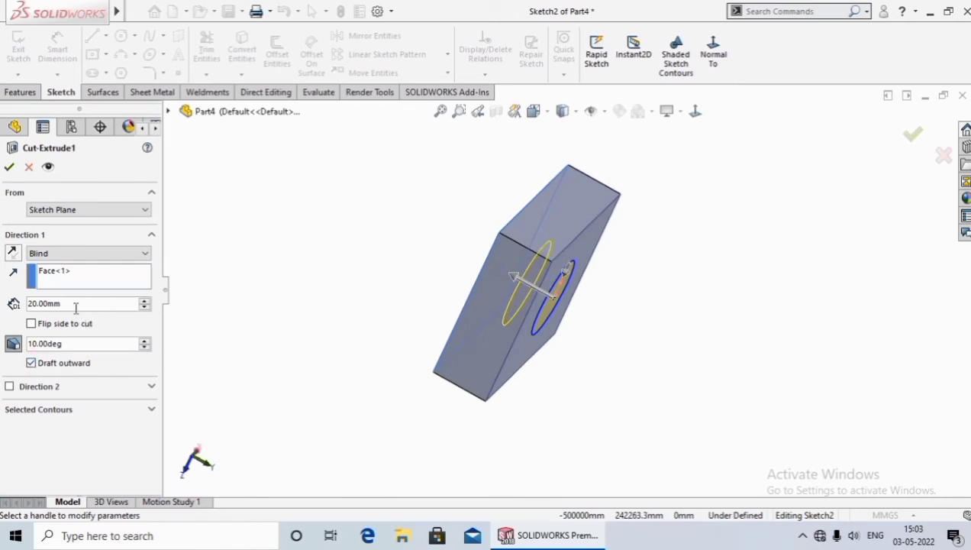
pyautogui.moveTo(86, 303); pyautogui.dragTo(13, 305)
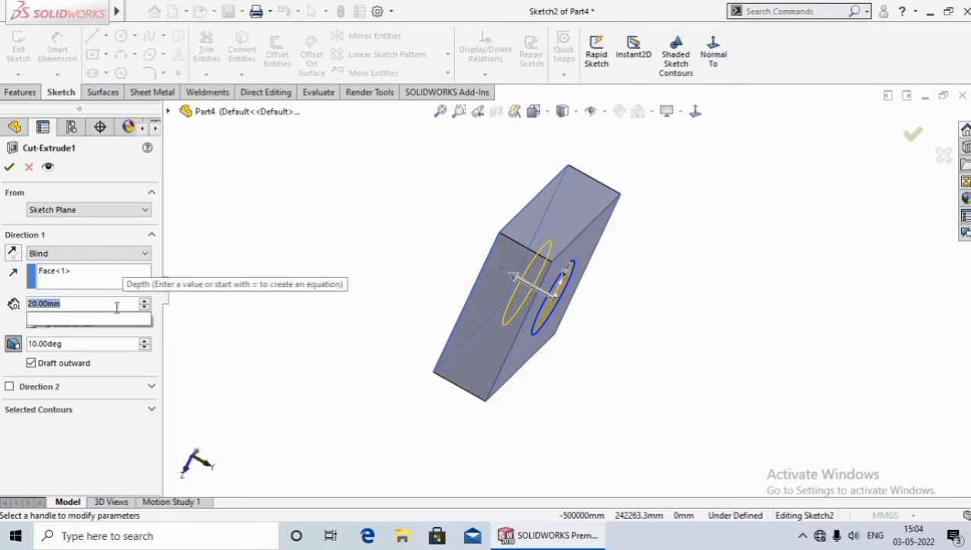
pyautogui.write('40')
pyautogui.press('Return')
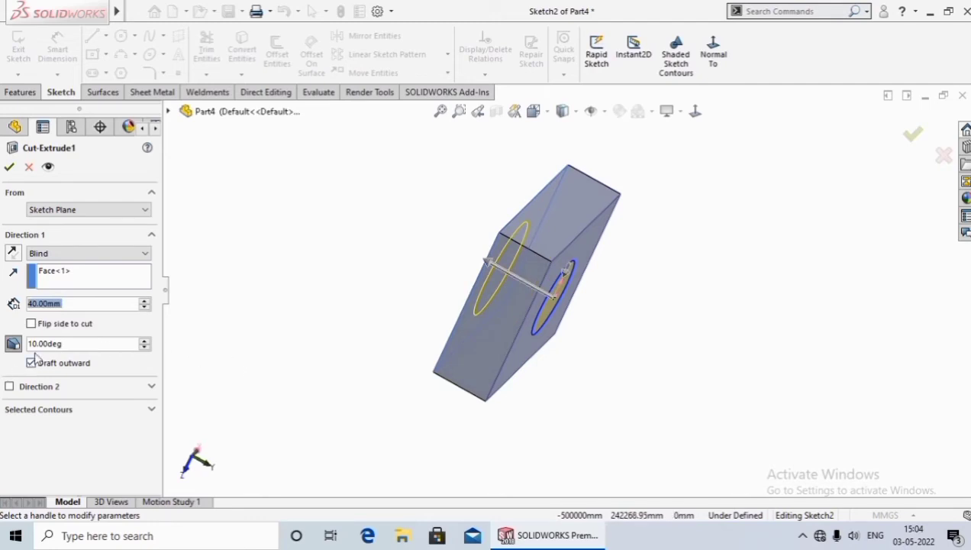
pyautogui.click(9, 166)
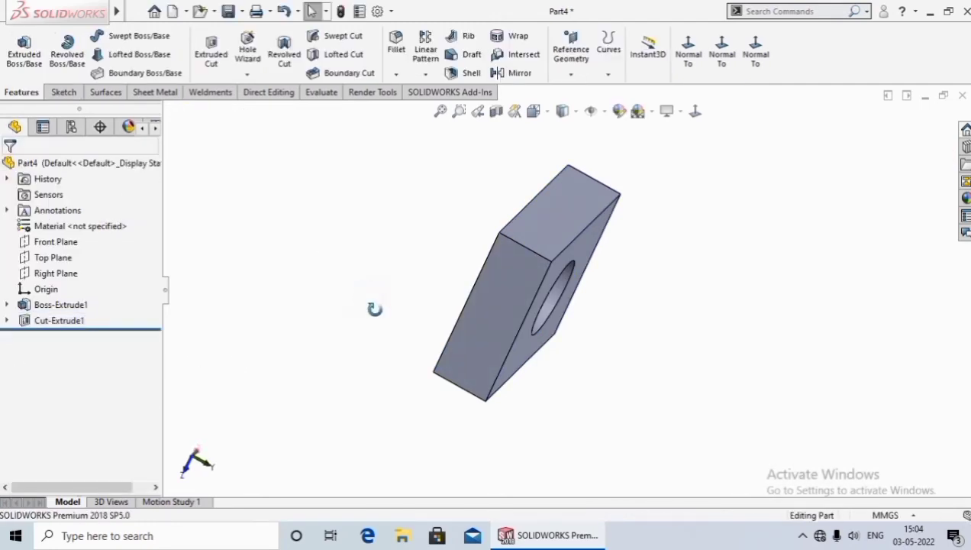
pyautogui.moveTo(374, 309)
pyautogui.mouseDown(button='middle')
pyautogui.moveTo(436, 368)
pyautogui.moveTo(401, 347)
pyautogui.moveTo(368, 343)
pyautogui.mouseUp(button='middle')
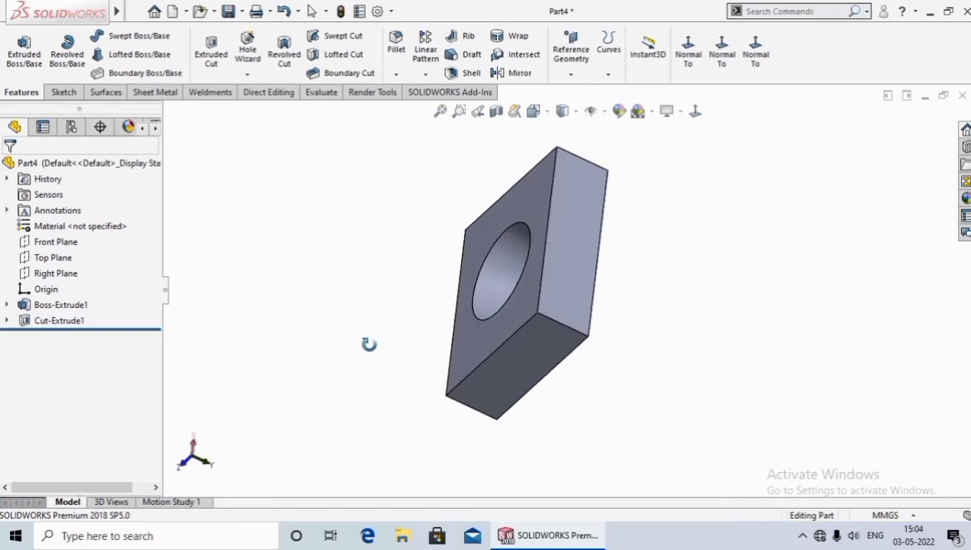
# Step: Uncheck Draft outward on Cut-Extrude1 so the 10° draft tapers inward
pyautogui.rightClick(61, 321)
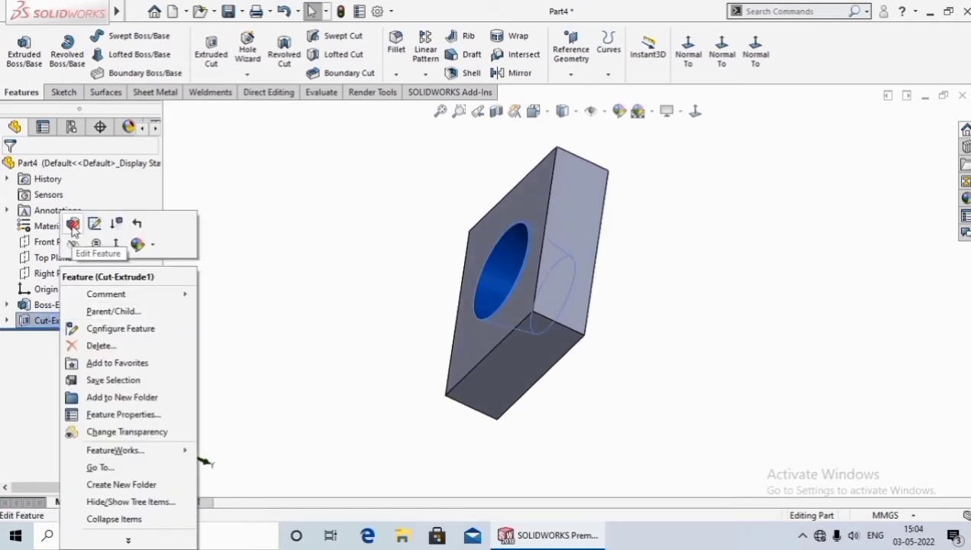
pyautogui.click(74, 226)
pyautogui.click(31, 364)
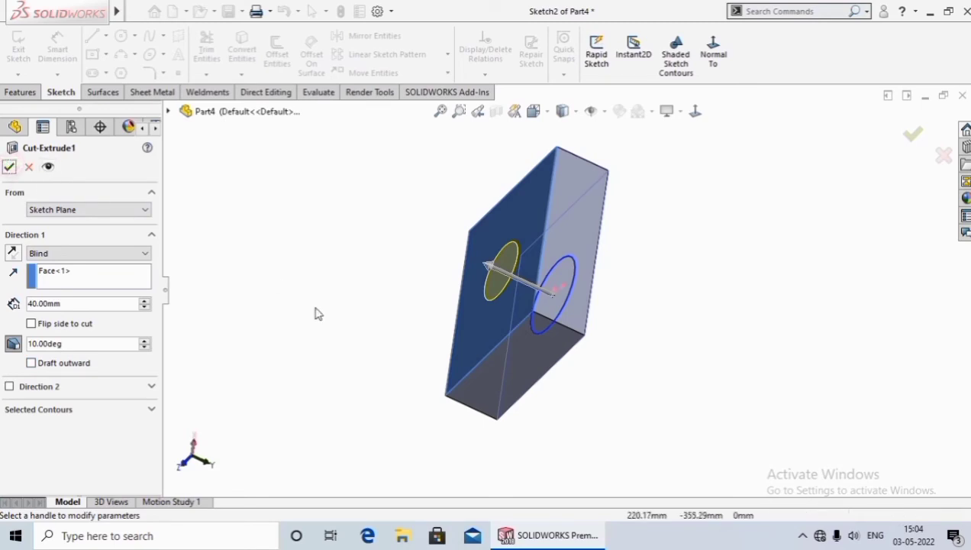
pyautogui.click(9, 169)
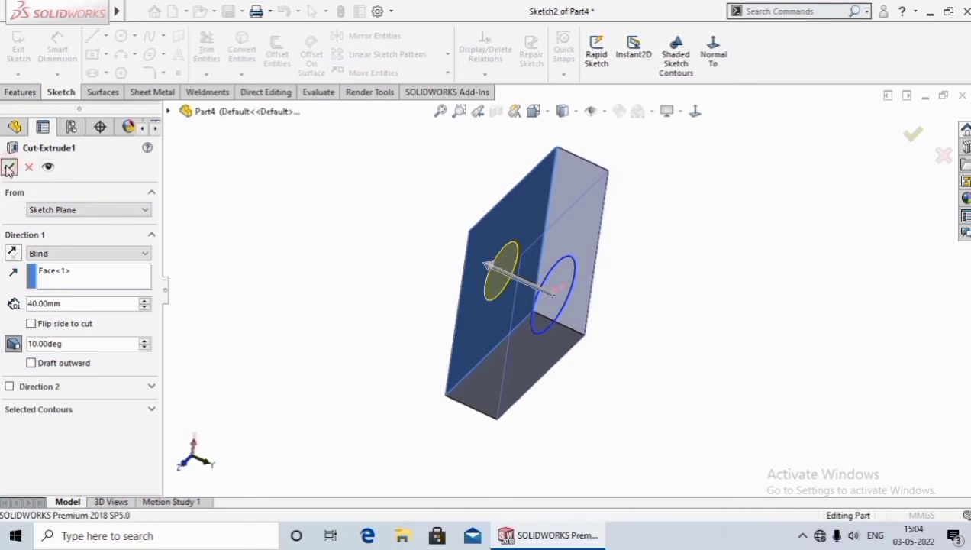
pyautogui.moveTo(341, 321)
pyautogui.mouseDown(button='middle')
pyautogui.moveTo(421, 390)
pyautogui.moveTo(439, 346)
pyautogui.moveTo(312, 182)
pyautogui.moveTo(331, 147)
pyautogui.mouseUp(button='middle')
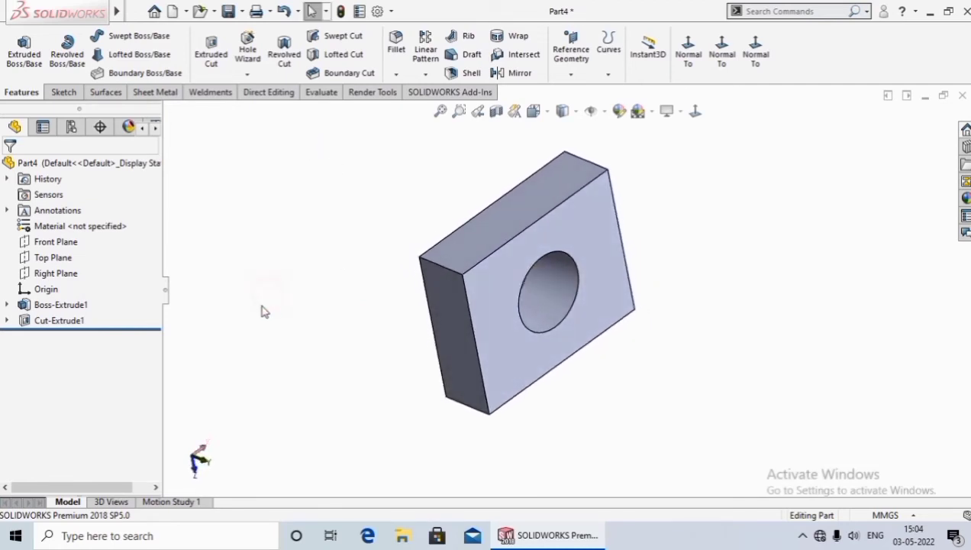
# Step: Try a Blind Direction 2 on Cut-Extrude1, then turn Direction 2 off and accept
pyautogui.click(61, 321)
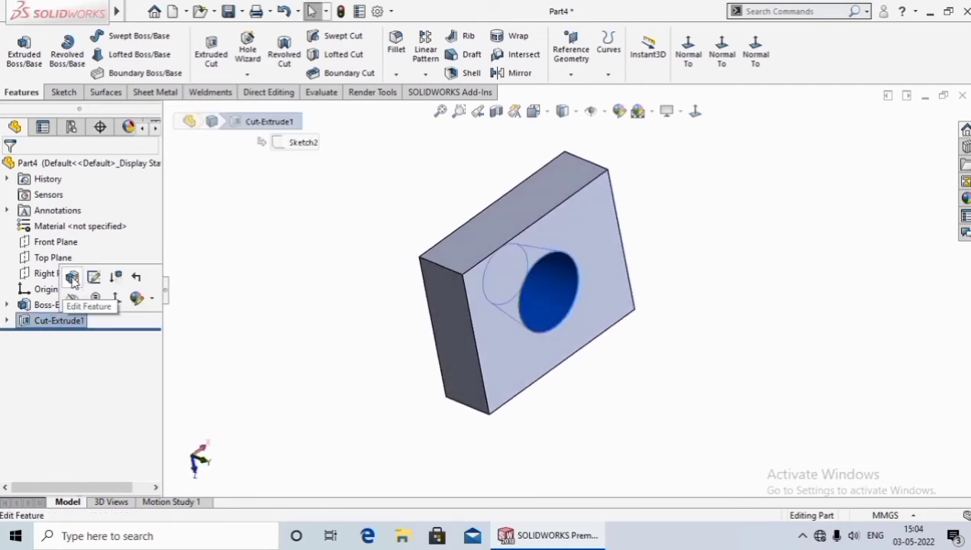
pyautogui.click(71, 275)
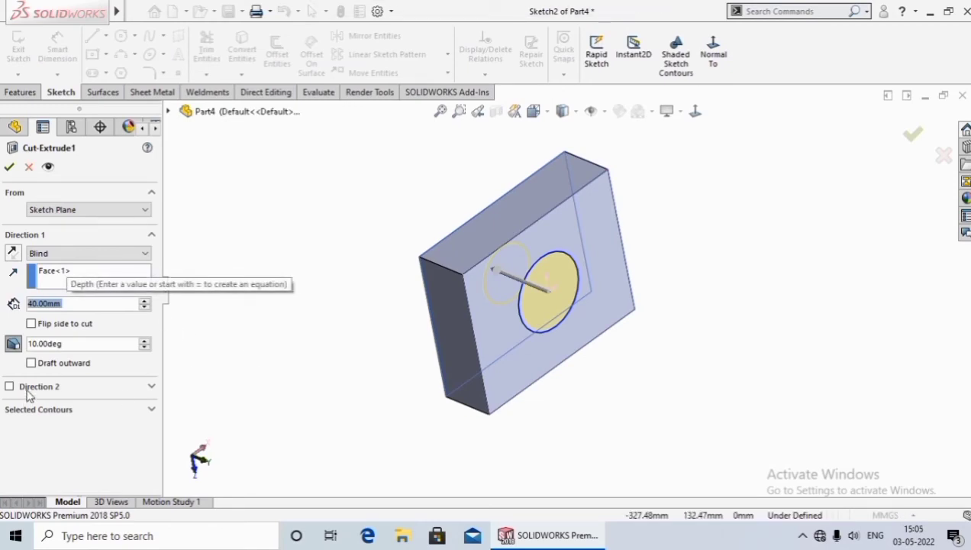
pyautogui.click(9, 387)
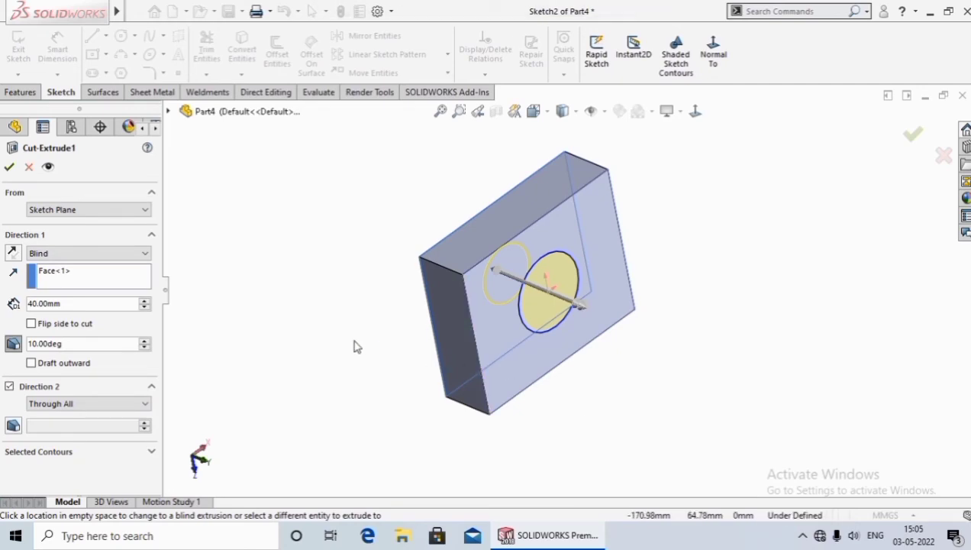
pyautogui.click(145, 404)
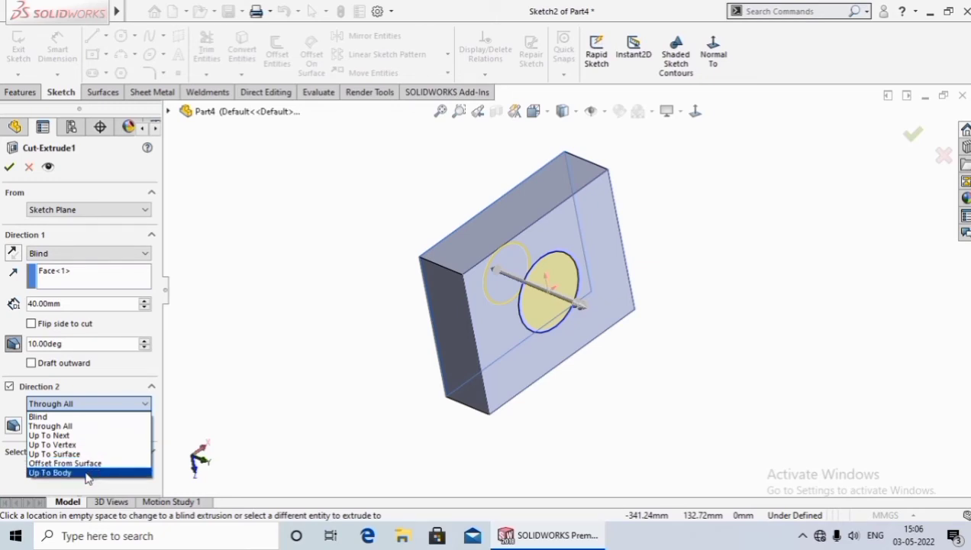
pyautogui.click(88, 417)
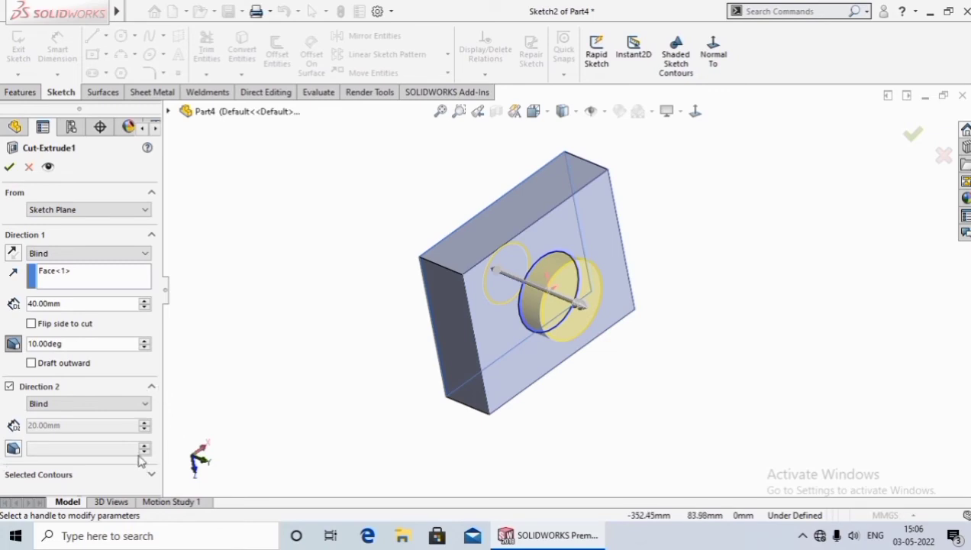
pyautogui.click(9, 387)
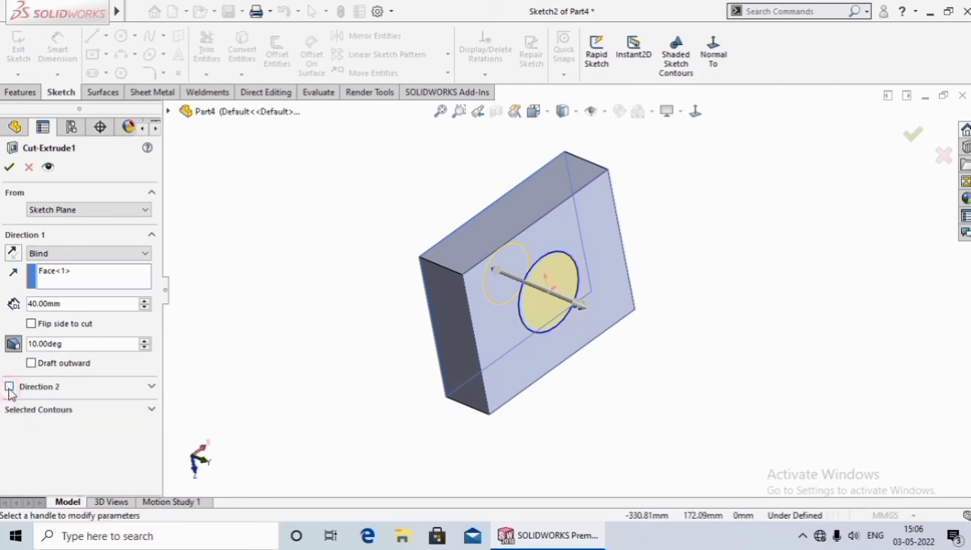
pyautogui.click(10, 168)
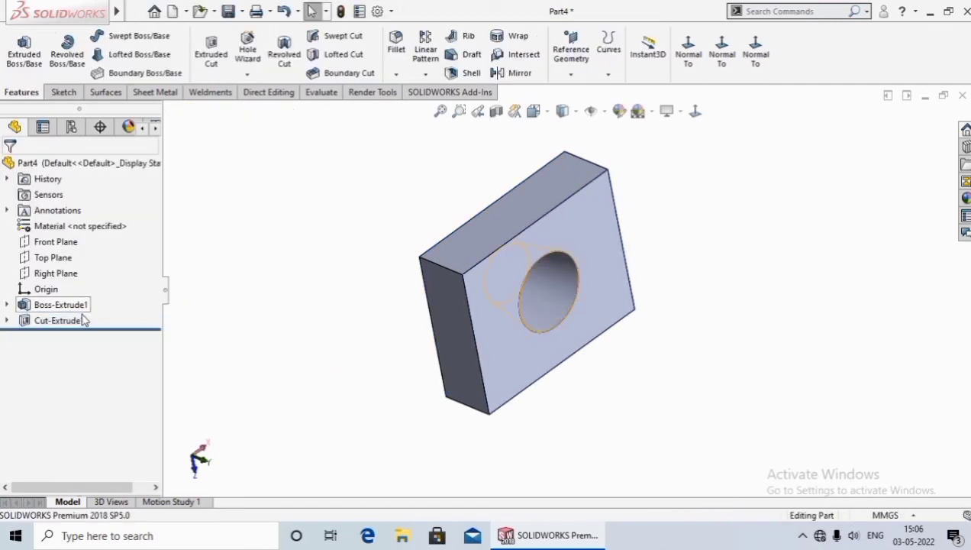
# Step: Delete Cut-Extrude1 from the feature tree and confirm the deletion
pyautogui.rightClick(58, 319)
pyautogui.click(76, 345)
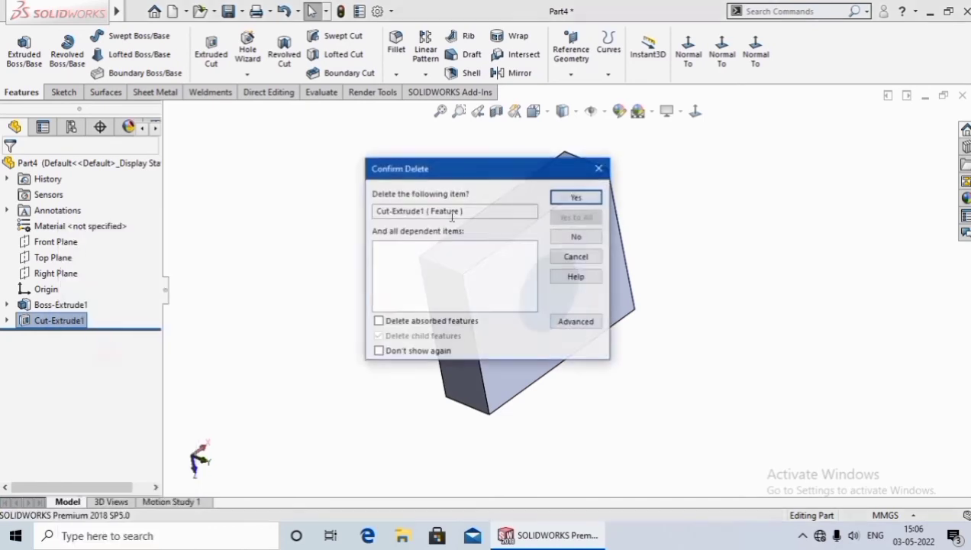
pyautogui.click(577, 200)
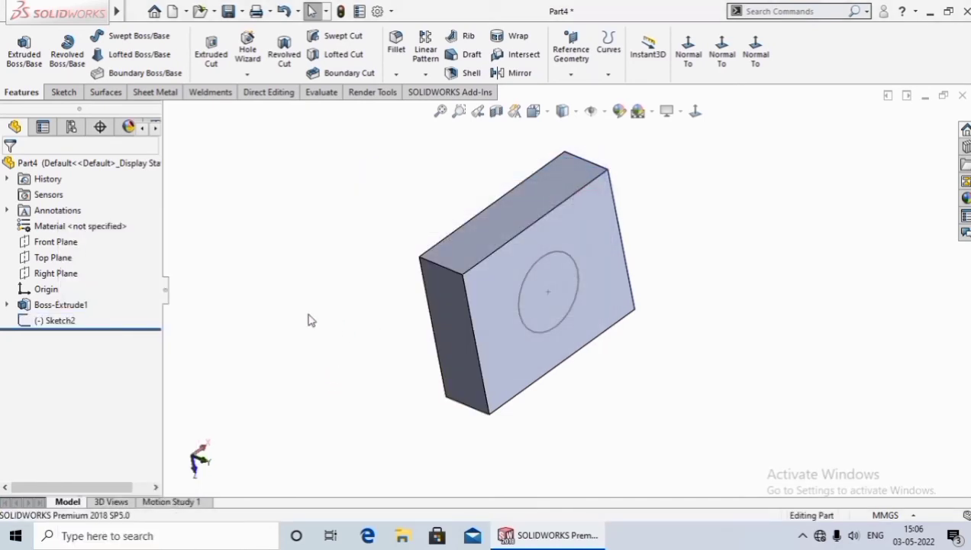
# Step: Cut the circle sketch as a one-direction thin feature with 12 mm wall thickness
pyautogui.click(213, 57)
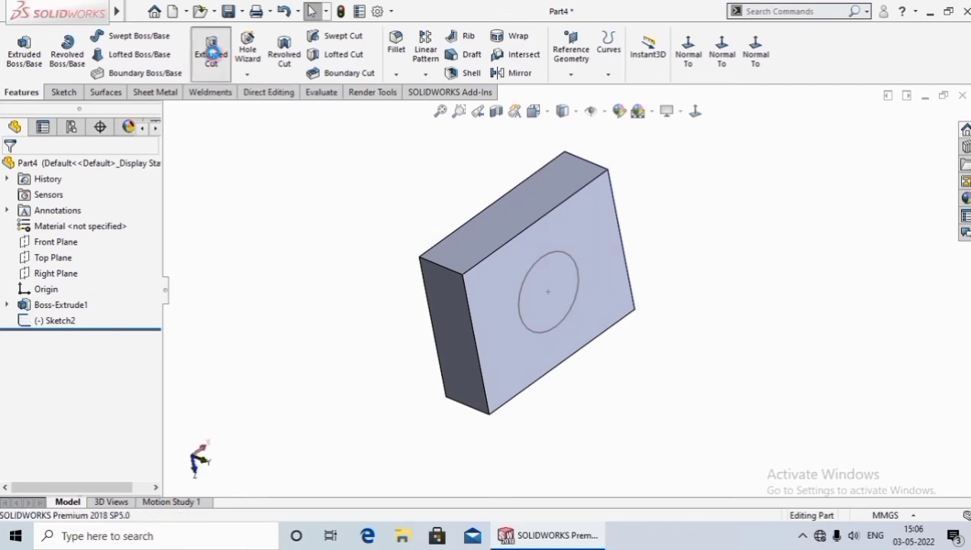
pyautogui.click(522, 320)
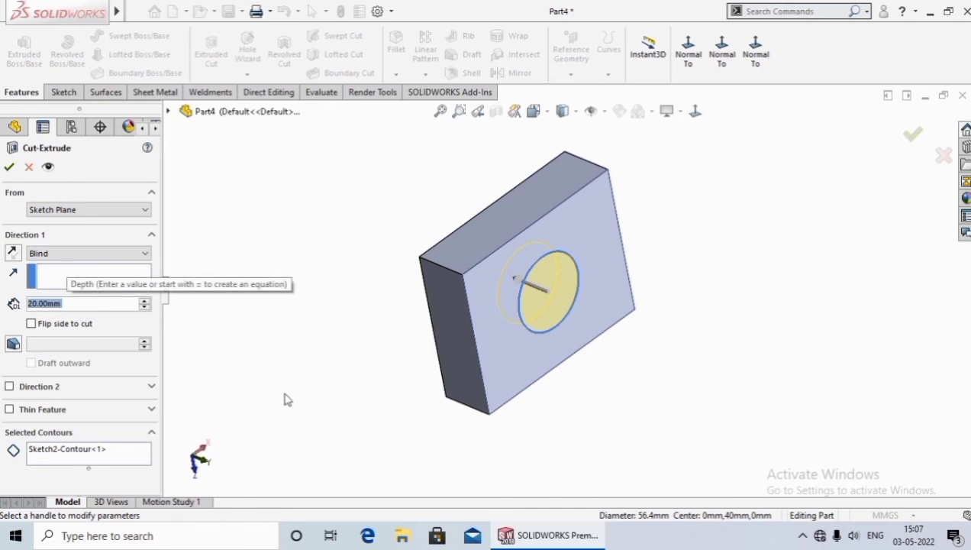
pyautogui.click(10, 410)
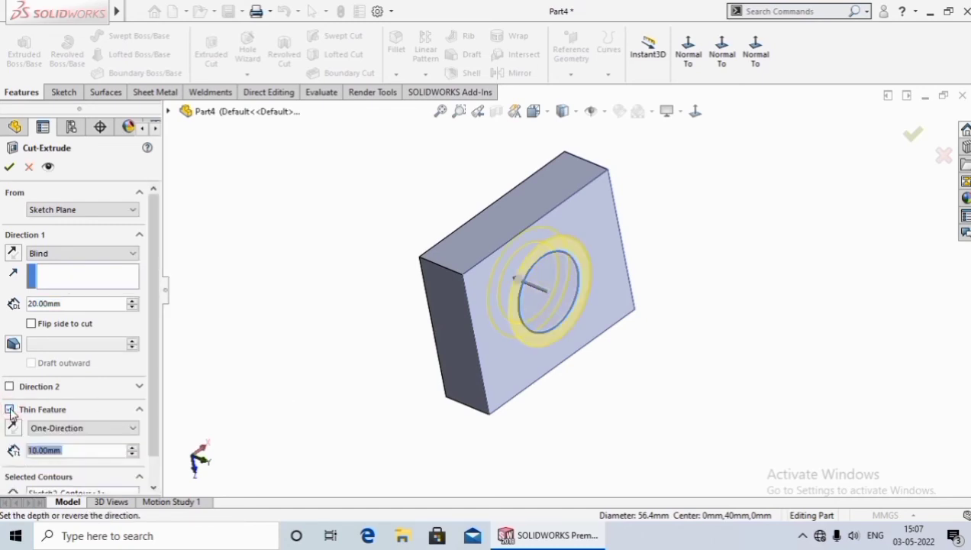
pyautogui.click(117, 429)
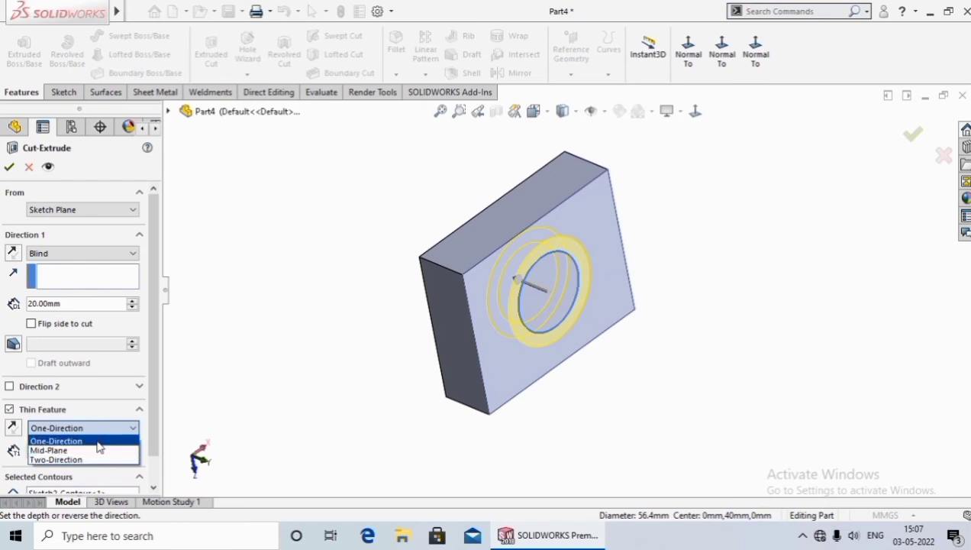
pyautogui.click(98, 442)
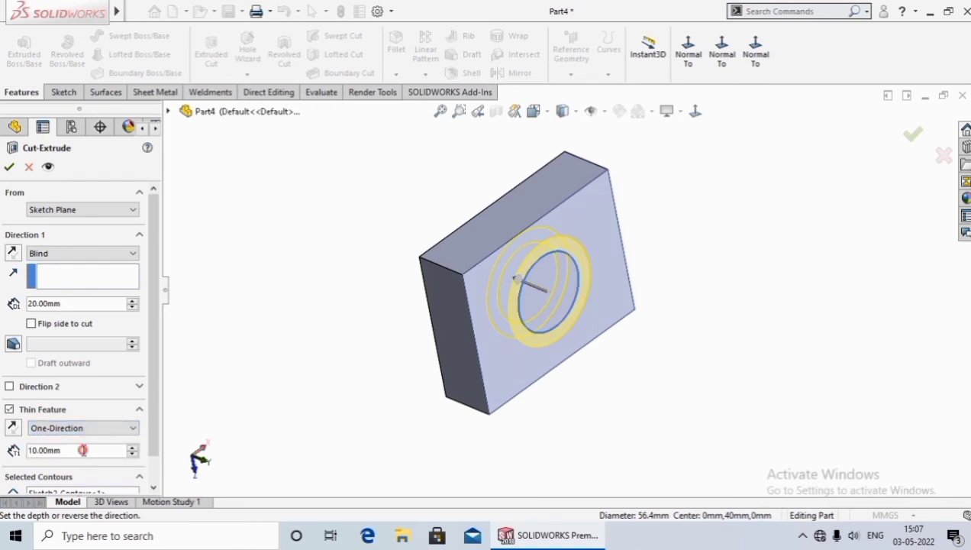
pyautogui.moveTo(81, 450); pyautogui.dragTo(24, 451)
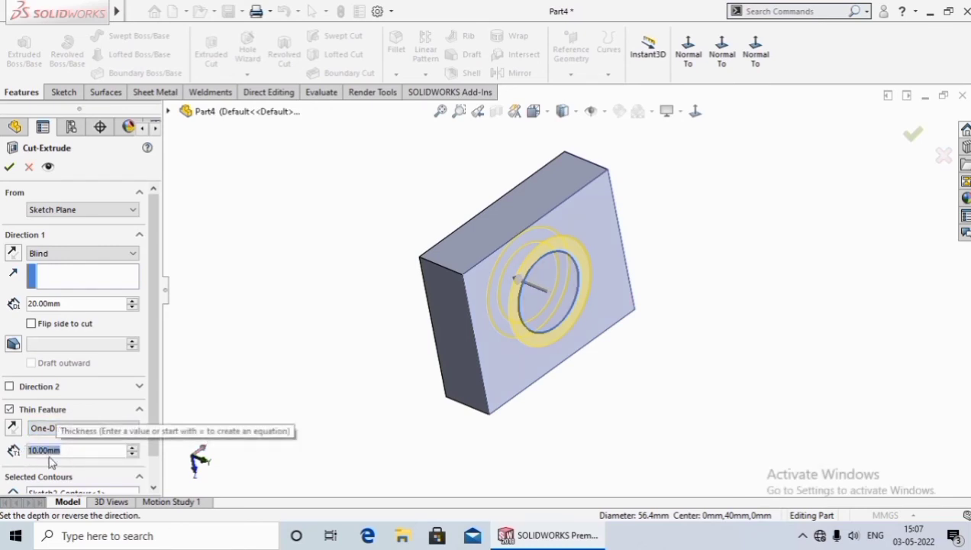
pyautogui.write('12')
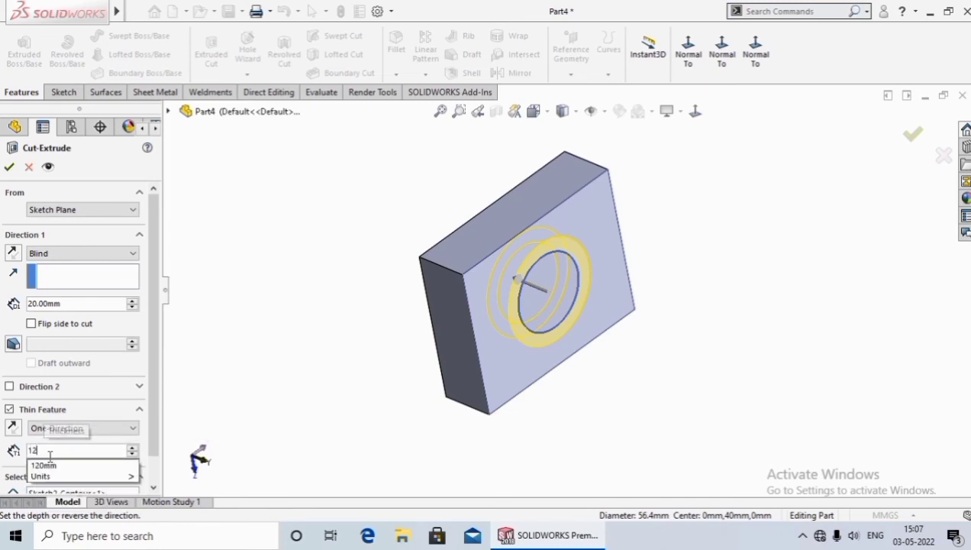
pyautogui.press('Return')
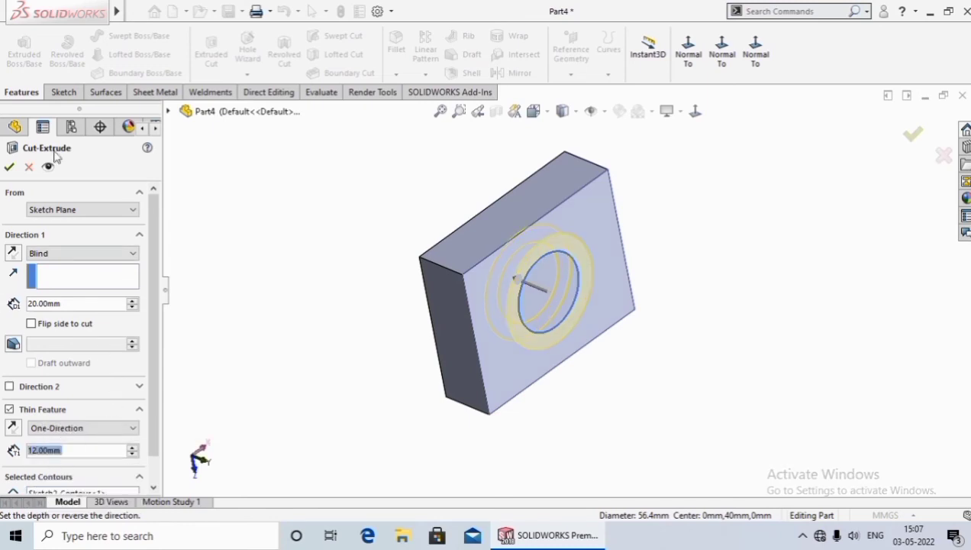
pyautogui.click(9, 167)
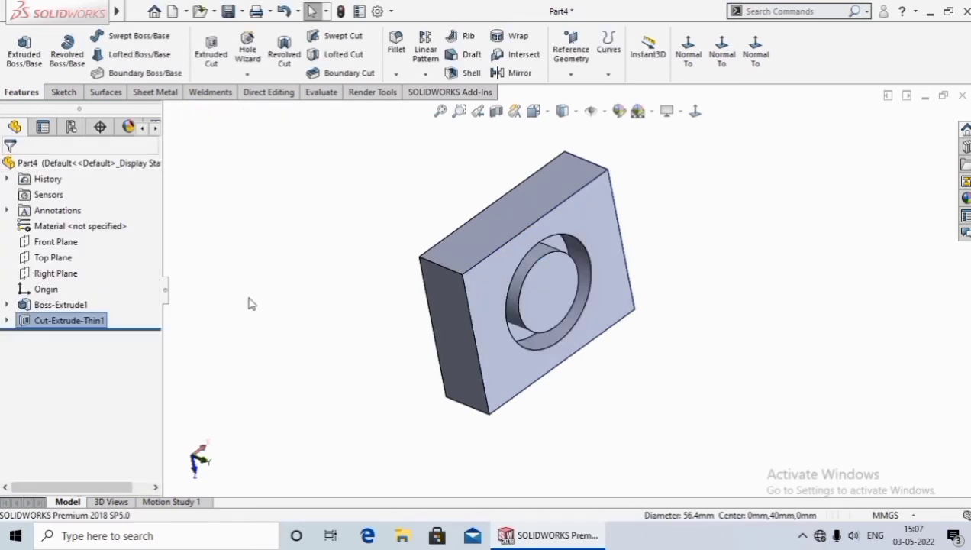
pyautogui.moveTo(319, 358)
pyautogui.mouseDown(button='middle')
pyautogui.moveTo(293, 256)
pyautogui.moveTo(271, 314)
pyautogui.moveTo(297, 320)
pyautogui.mouseUp(button='middle')
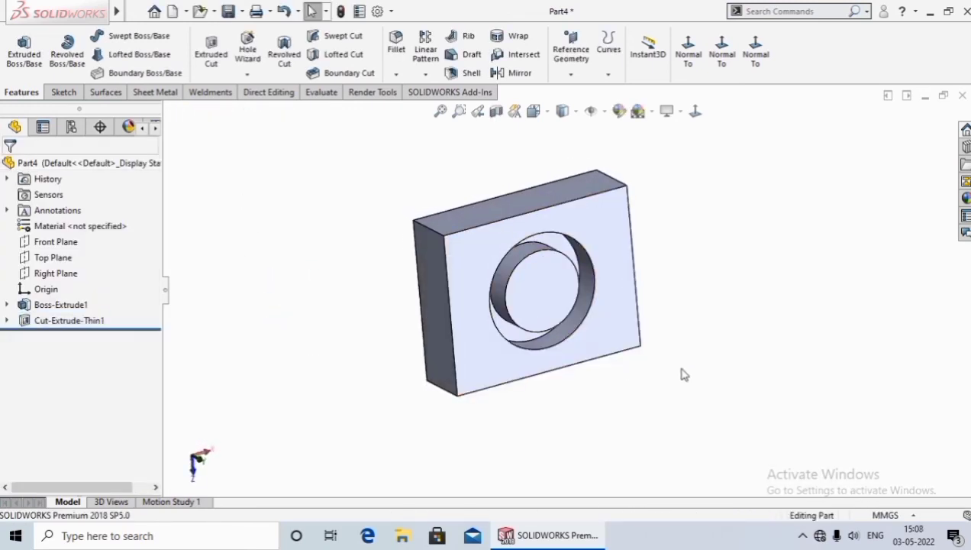
pyautogui.moveTo(683, 375)
pyautogui.mouseDown(button='middle')
pyautogui.moveTo(687, 303)
pyautogui.moveTo(649, 308)
pyautogui.moveTo(672, 319)
pyautogui.moveTo(684, 367)
pyautogui.mouseUp(button='middle')
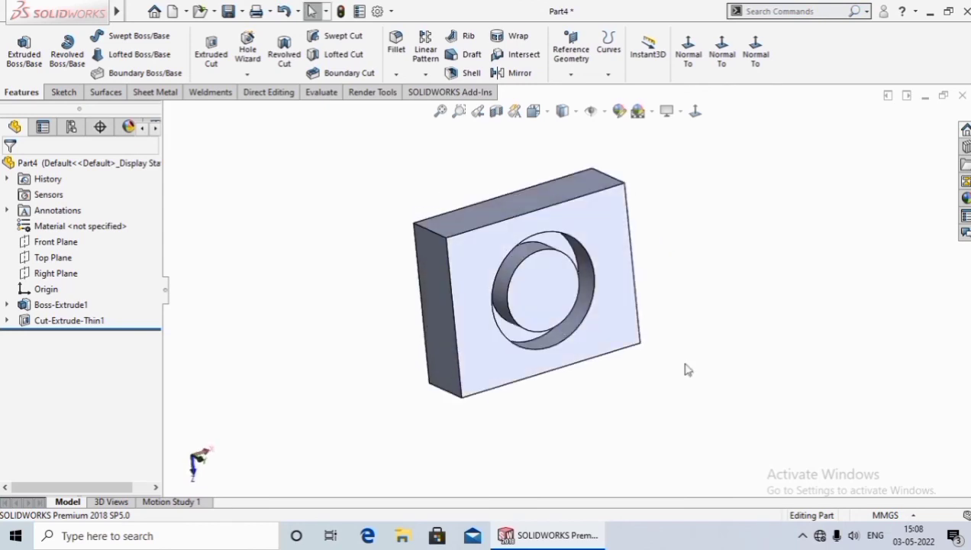
# Step: Change Cut-Extrude-Thin1's depth to 40 mm
pyautogui.rightClick(68, 318)
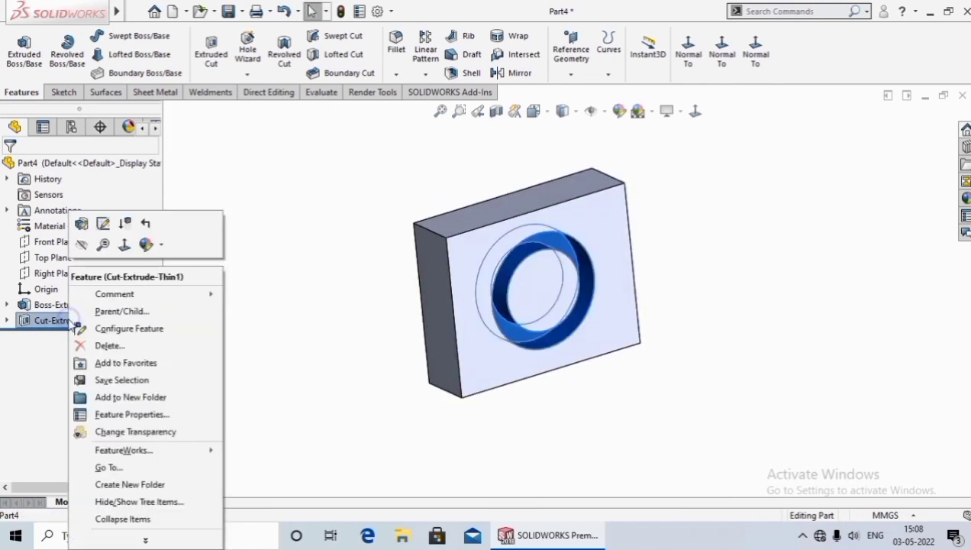
pyautogui.click(82, 224)
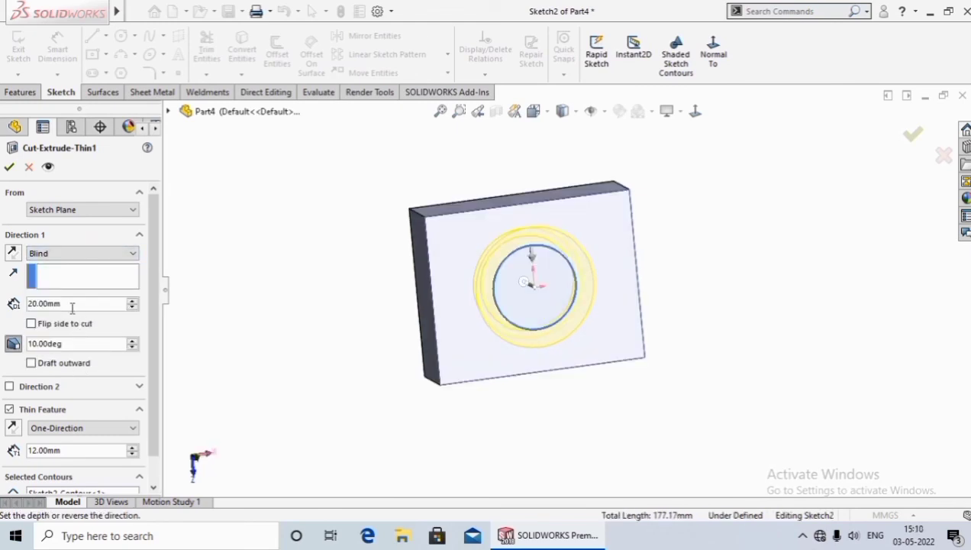
pyautogui.moveTo(75, 305); pyautogui.dragTo(14, 306)
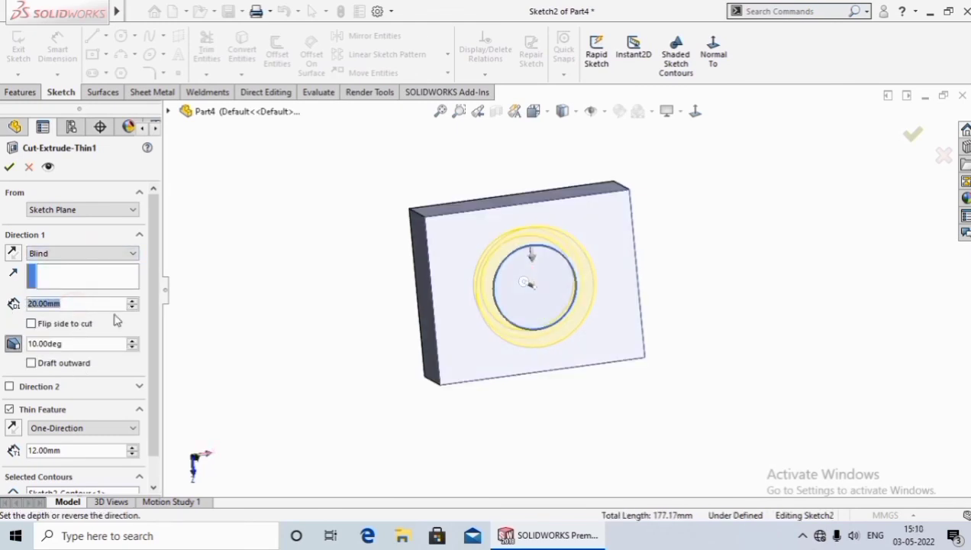
pyautogui.write('40')
pyautogui.press('Return')
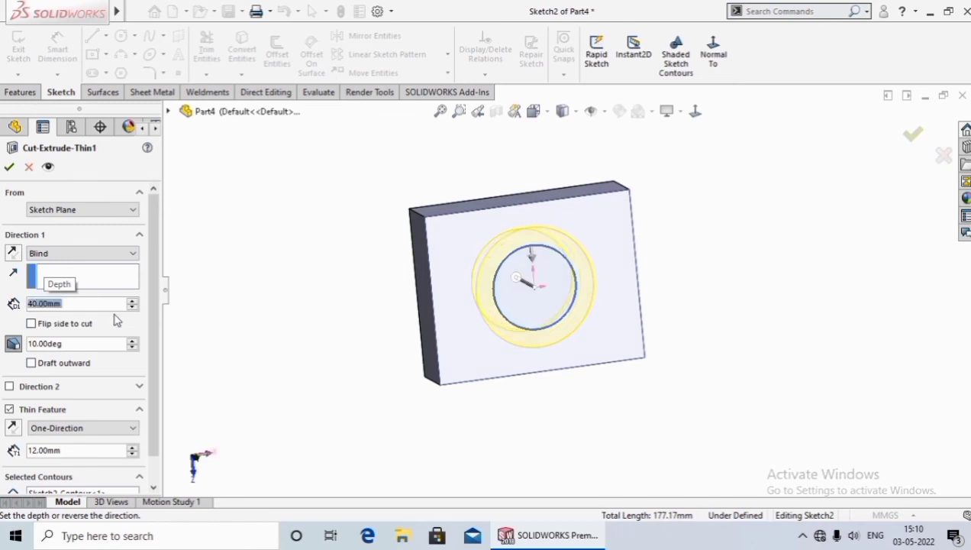
# Step: Give the ring cut a 13° outward draft, accept, and keep all bodies
pyautogui.click(13, 345)
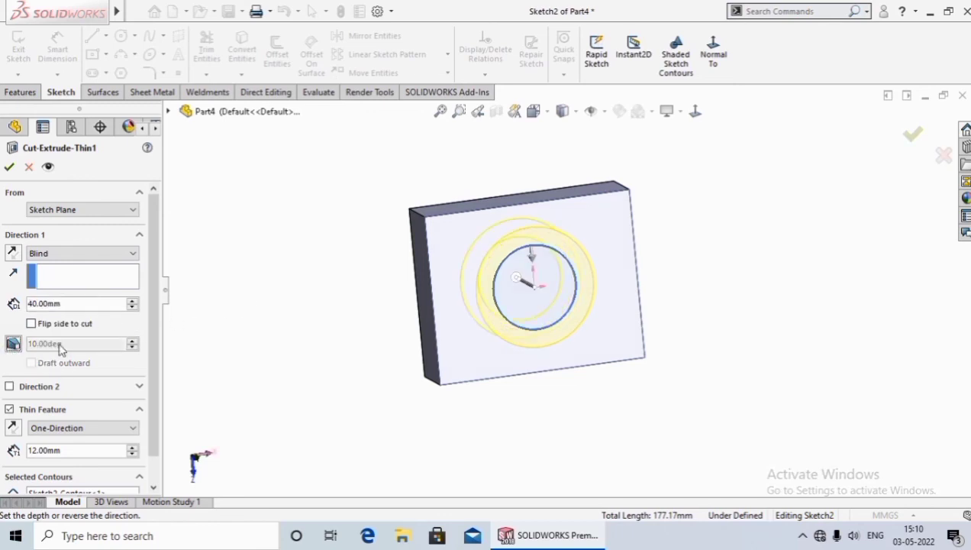
pyautogui.click(13, 343)
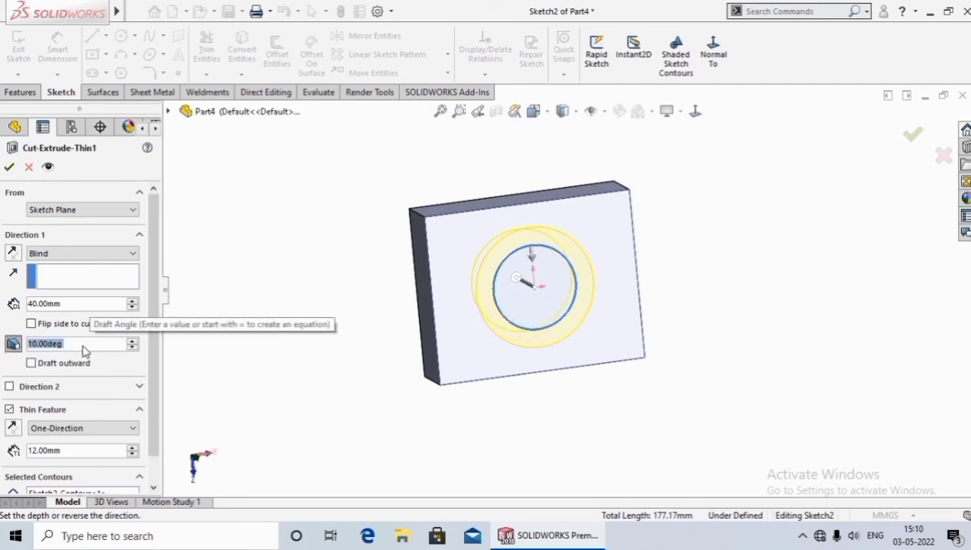
pyautogui.write('13')
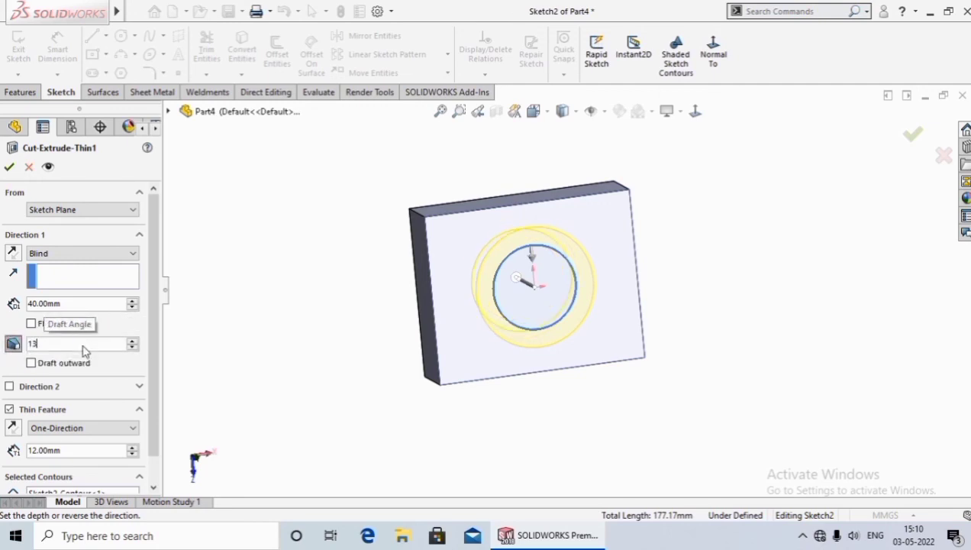
pyautogui.press('Return')
pyautogui.moveTo(306, 289)
pyautogui.mouseDown(button='middle')
pyautogui.moveTo(380, 407)
pyautogui.moveTo(373, 382)
pyautogui.moveTo(365, 393)
pyautogui.mouseUp(button='middle')
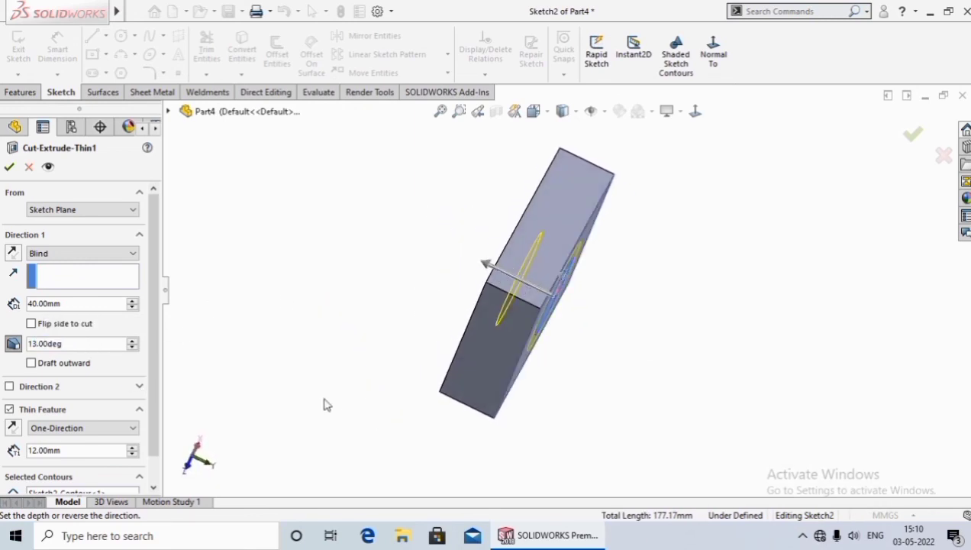
pyautogui.click(32, 363)
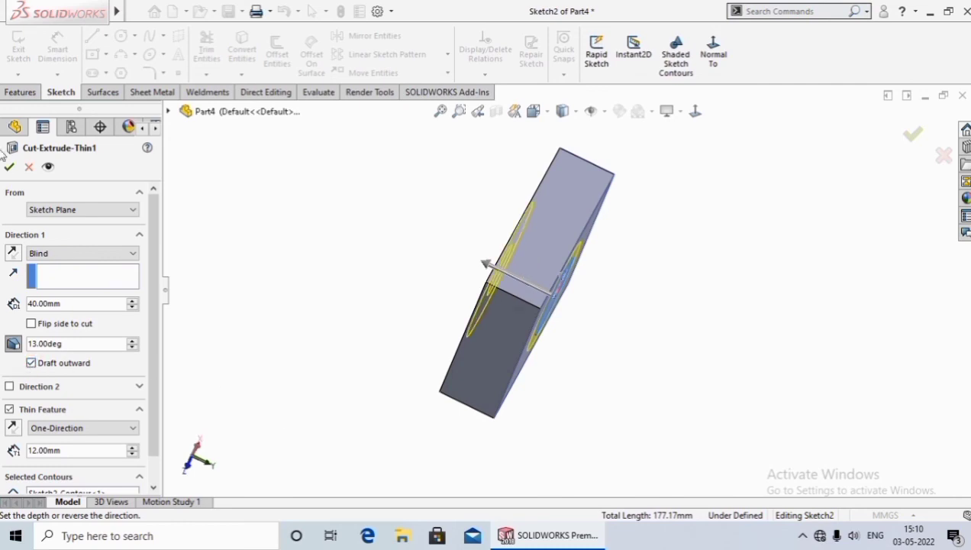
pyautogui.click(10, 167)
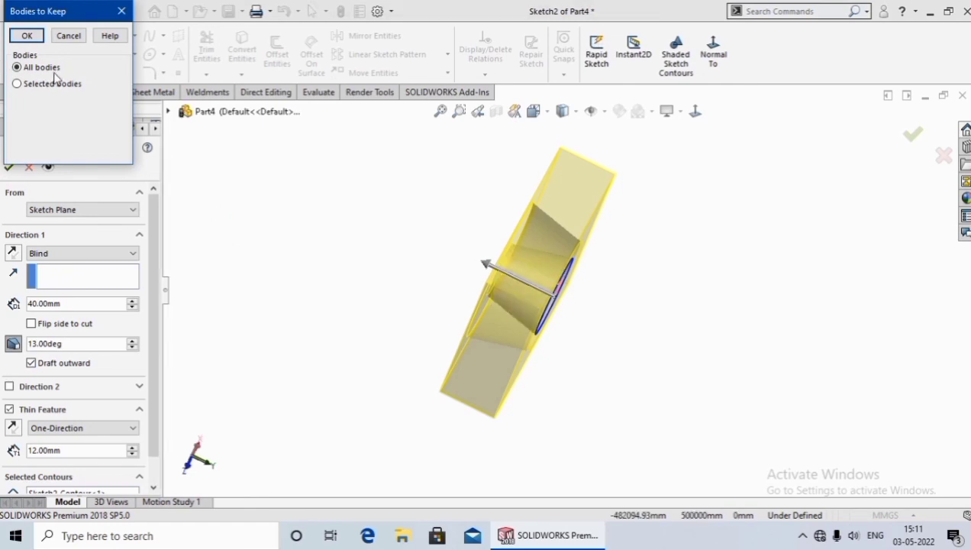
pyautogui.click(25, 35)
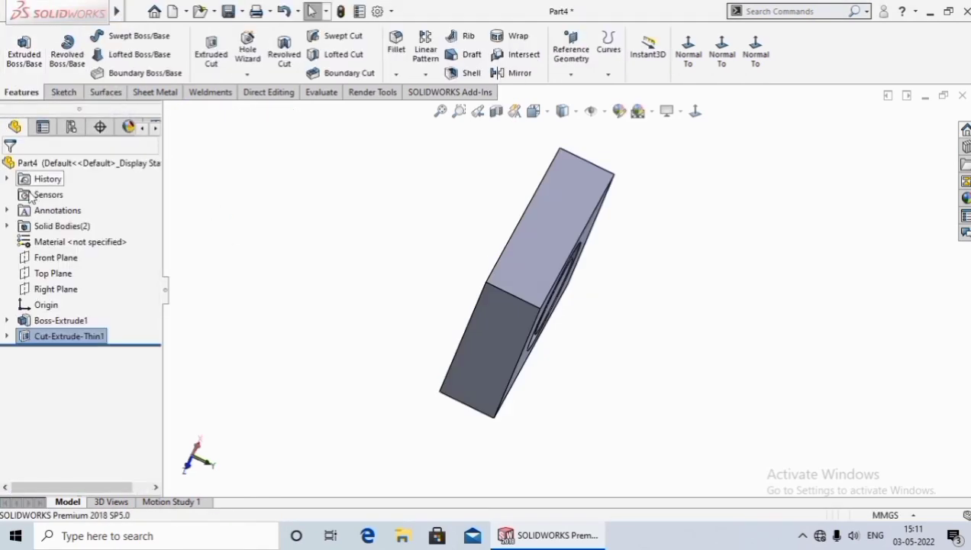
pyautogui.moveTo(295, 306)
pyautogui.mouseDown(button='middle')
pyautogui.moveTo(284, 279)
pyautogui.moveTo(378, 427)
pyautogui.moveTo(386, 375)
pyautogui.moveTo(340, 368)
pyautogui.moveTo(397, 446)
pyautogui.moveTo(392, 388)
pyautogui.moveTo(350, 349)
pyautogui.moveTo(380, 389)
pyautogui.moveTo(364, 400)
pyautogui.moveTo(276, 288)
pyautogui.moveTo(249, 236)
pyautogui.moveTo(302, 307)
pyautogui.moveTo(291, 243)
pyautogui.moveTo(366, 330)
pyautogui.moveTo(395, 412)
pyautogui.mouseUp(button='middle')
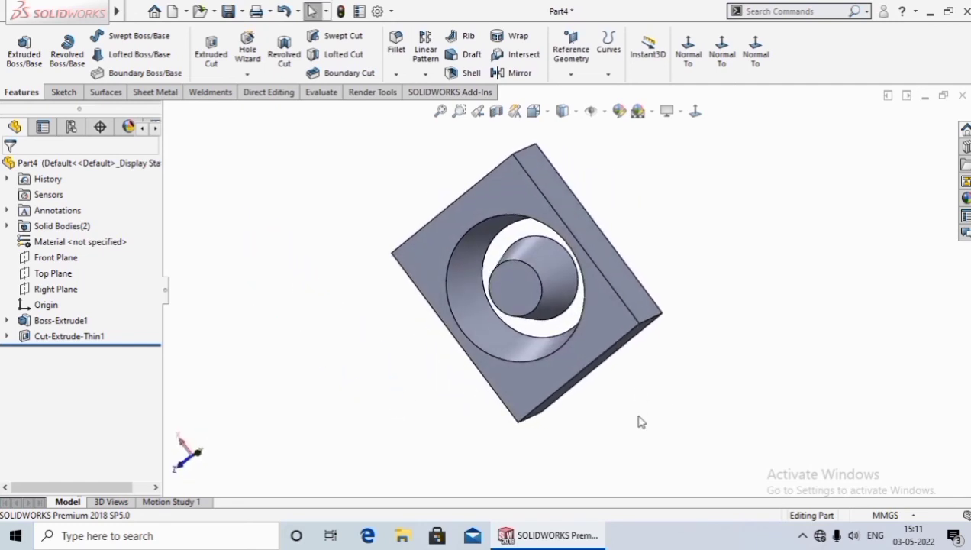
pyautogui.moveTo(639, 422)
pyautogui.mouseDown(button='middle')
pyautogui.moveTo(591, 444)
pyautogui.moveTo(573, 390)
pyautogui.moveTo(401, 217)
pyautogui.moveTo(395, 302)
pyautogui.mouseUp(button='middle')
pyautogui.moveTo(596, 260)
pyautogui.mouseDown(button='middle')
pyautogui.moveTo(642, 325)
pyautogui.moveTo(669, 284)
pyautogui.moveTo(684, 336)
pyautogui.mouseUp(button='middle')
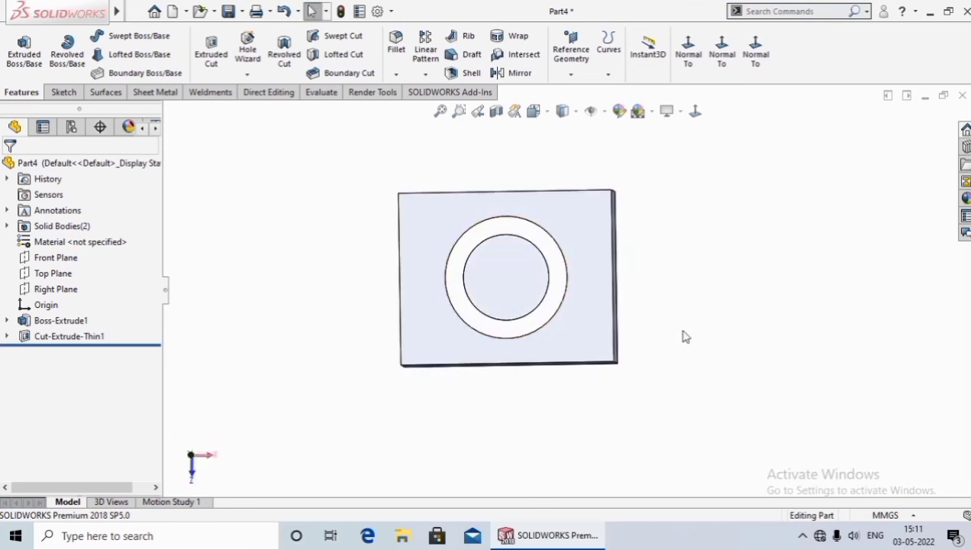